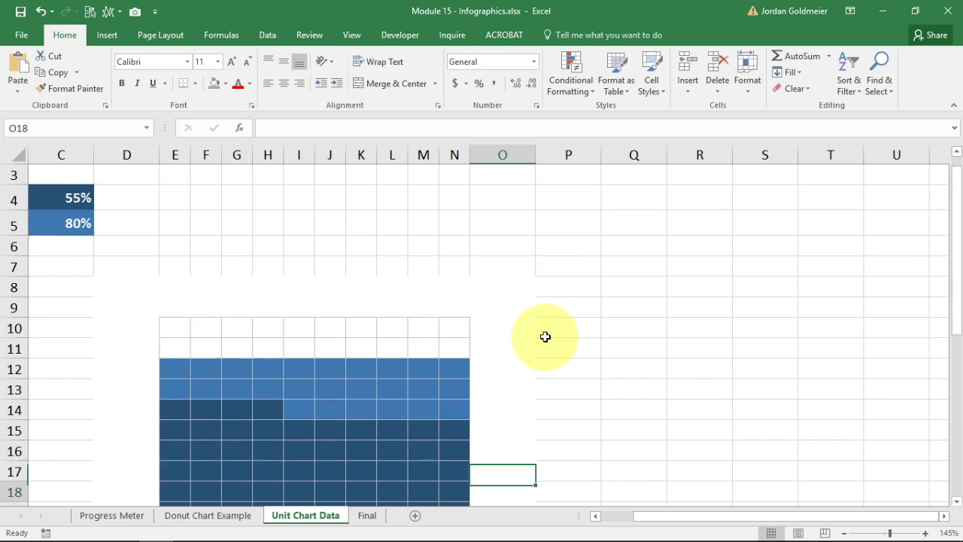
Examine the unit chart's shaded grid in E10:N19 and the blank border cells around it
key("Up")
key("Up")
key("Up")
key("Up")
key("Up")
key("Up")
key("Up")
key("Up")
key("Up")
key("Up")
key("Up")
key("Up")
key("Up")
key("Up")
key("Up")
key("Up")
key("Up")
key("Up")
key("Up")
key("Up")
key("Up")
key("Up")
key("Up")
key("Up")
key("Up")
key("Up")
key("Up")
key("Up")
key("Up")
key("Up")
key("Up")
key("Up")
key("Left")
key("Left")
key("Left")
key("Left")
key("Left")
key("Down")
key("Down")
key("Down")
key("Down")
key("Down")
key("Down")
key("Down")
key("Down")
key("Down")
key("Down")
key("Down")
key("Down")
key("Down")
key("Down")
key("Down")
key("Down")
key("Down")
key("Down")
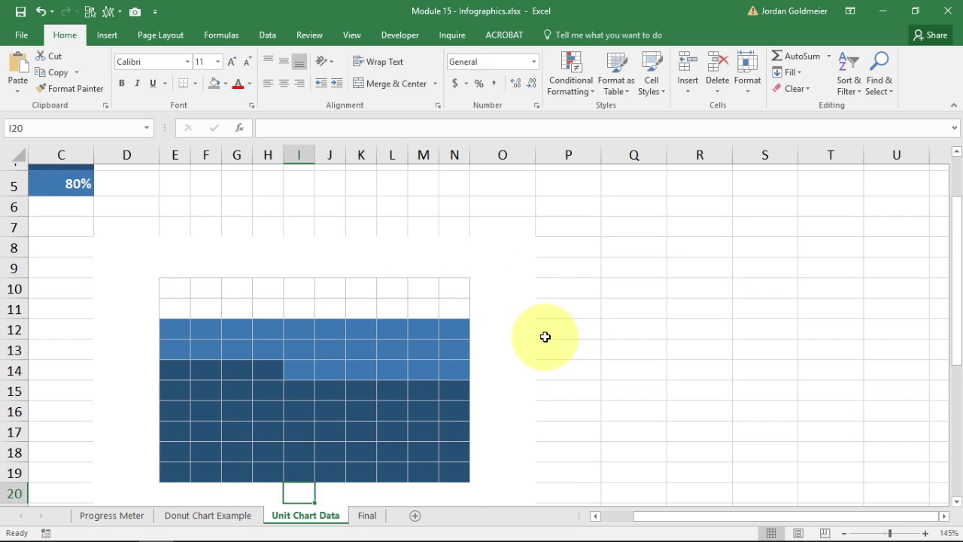
key("Up")
key("Left")
key("Left")
key("Left")
key("Left")
key("Right")
key("Right")
key("Right")
key("Up")
key("Up")
key("Up")
key("Up")
key("Up")
key("Left")
key("Left")
key("Left")
key("Left")
key("Up")
key("Up")
key("Up")
key("Up")
key("Up")
key("Up")
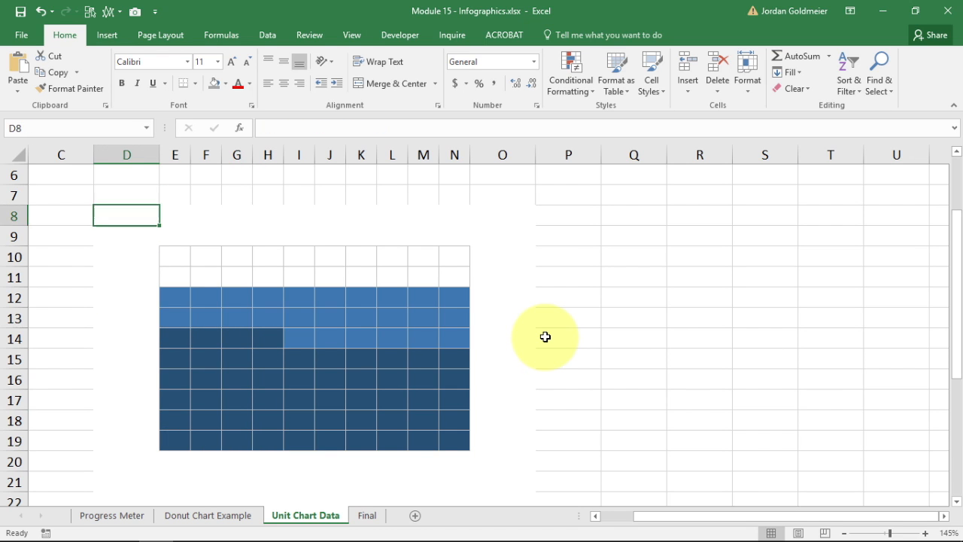
key("Down")
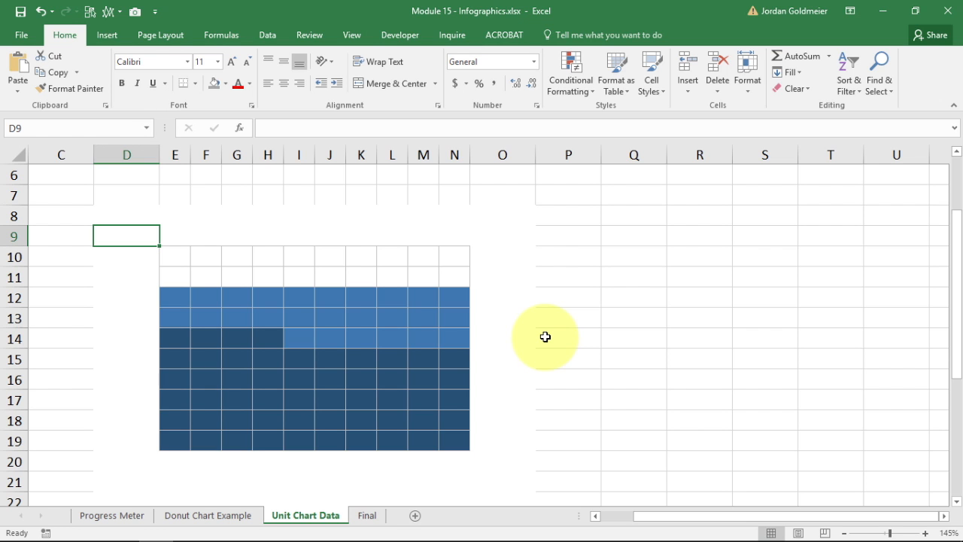
Review the two survey statements and their percentages in rows 4 and 5 that drive the unit chart
key("Left")
key("Left")
key("Left")
key("Up")
key("Up")
key("Up")
key("Up")
key("Up")
key("Up")
key("Up")
key("Up")
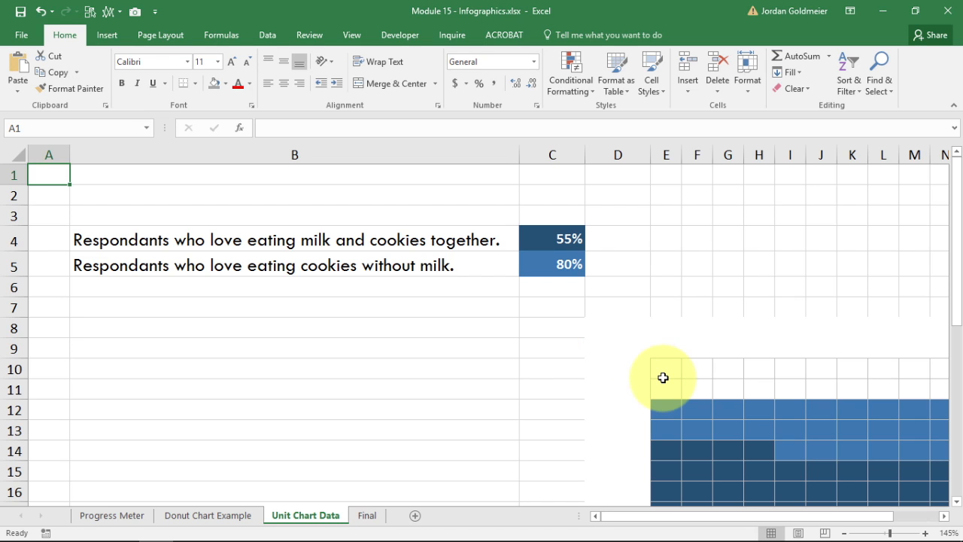
Enter 1 and 2 in E21 and F21 below the chart and extend the series across to N21
scroll(663, 378, "down", 3)
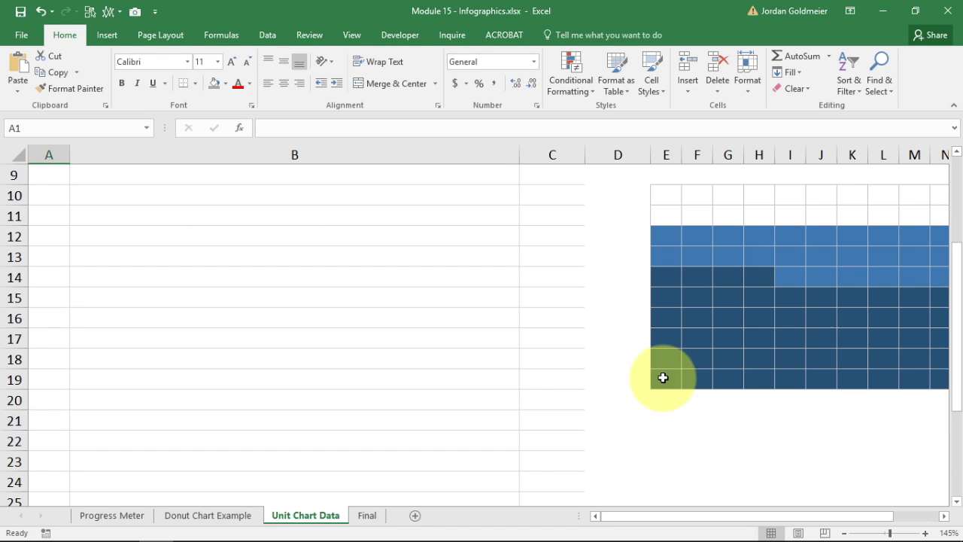
left_click(671, 422)
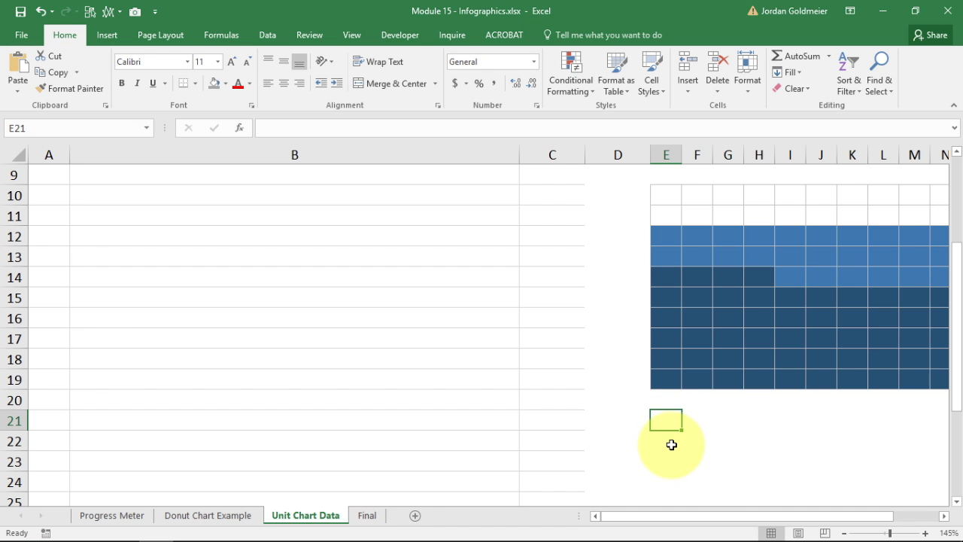
left_click(670, 442)
left_click_drag(687, 516, 742, 534)
scroll(176, 262, "down", 3)
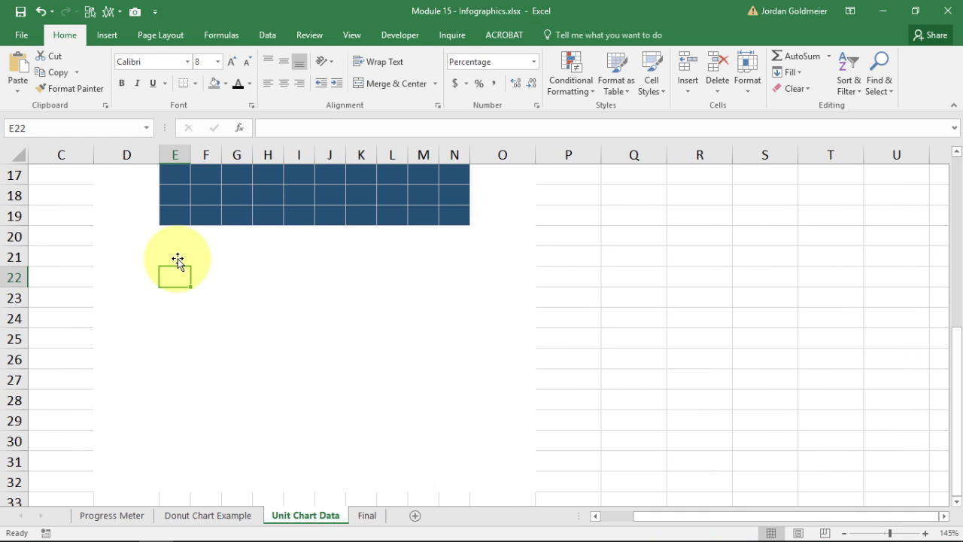
scroll(178, 258, "up", 2)
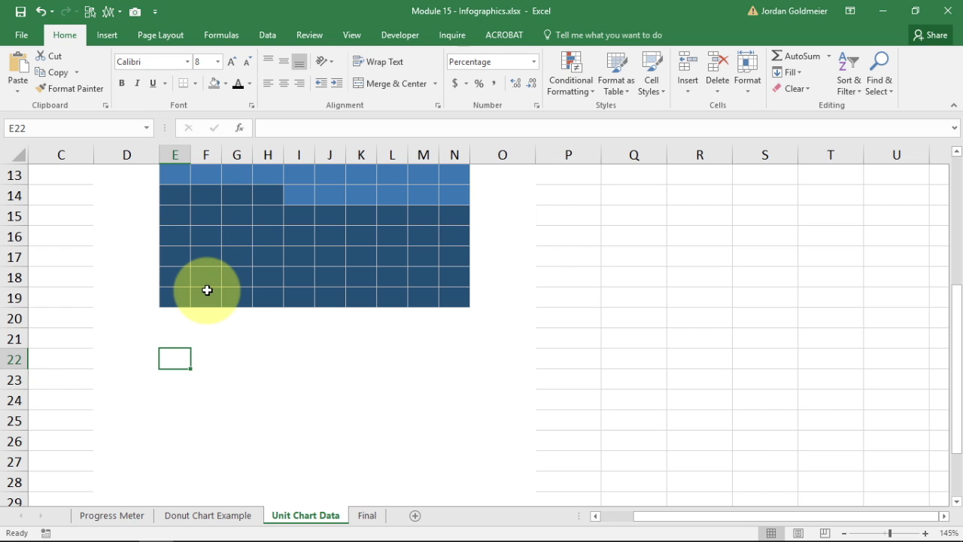
scroll(261, 235, "down", 2)
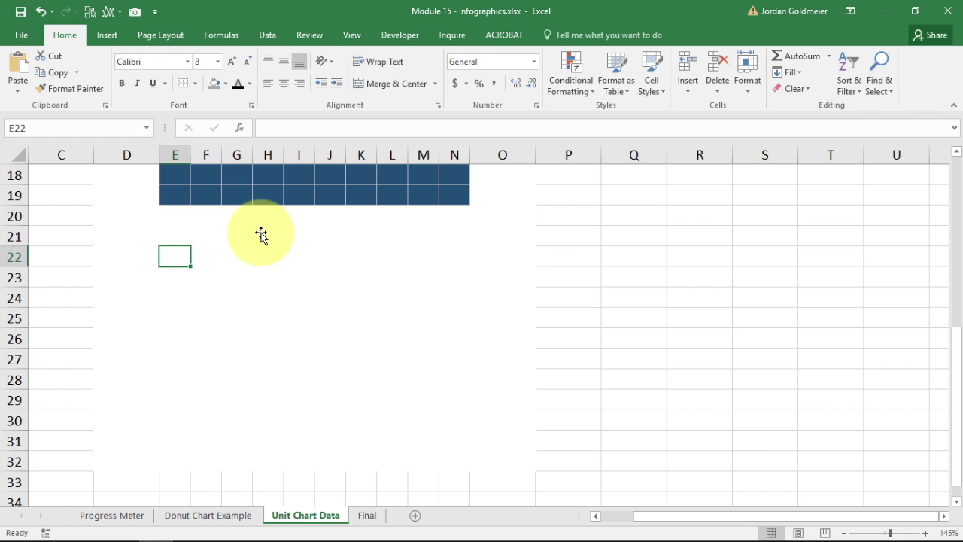
key("Up")
type("1")
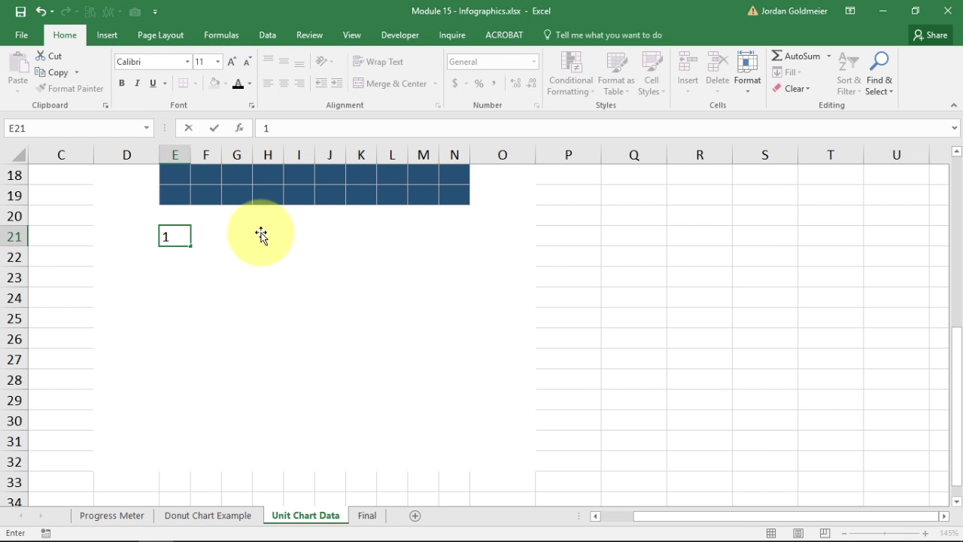
key("Tab")
type("2")
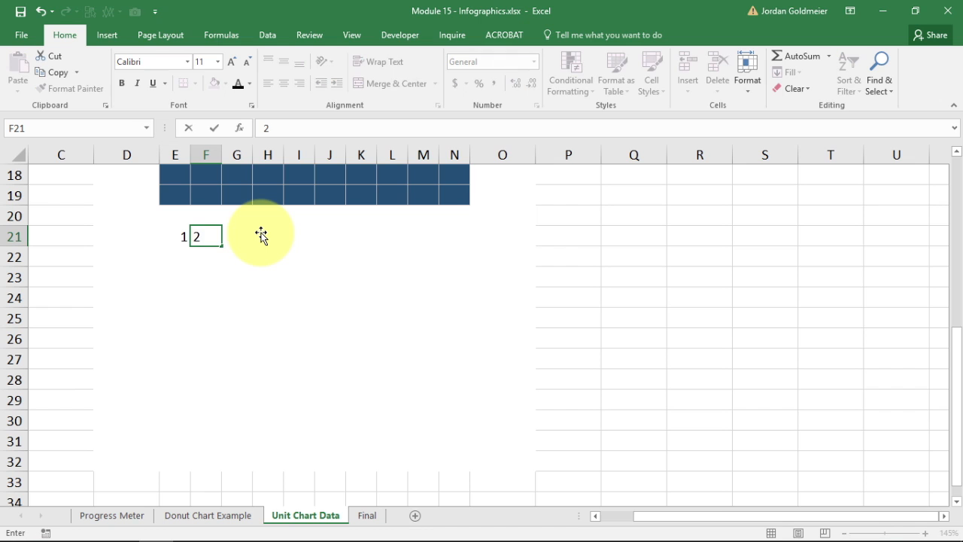
key("Left")
key("shift+Right")
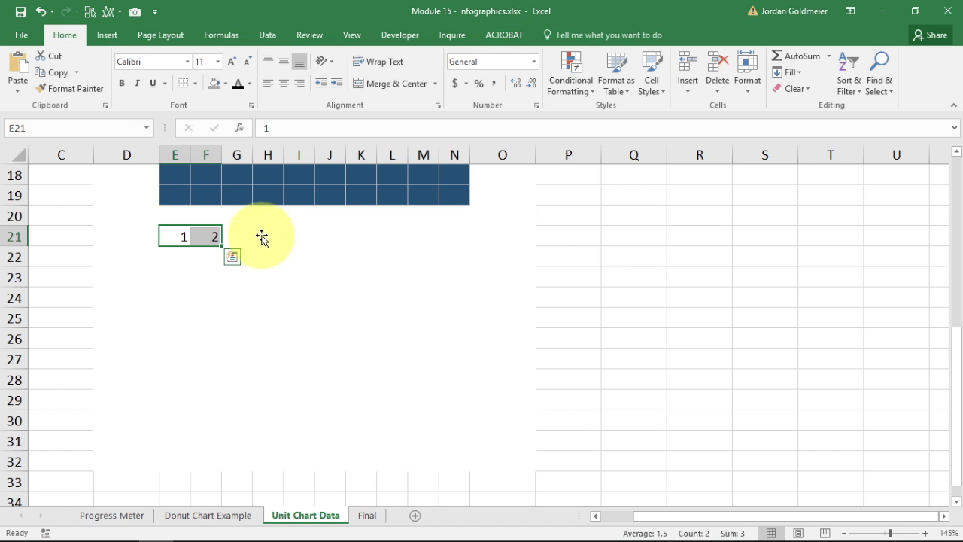
left_click_drag(220, 244, 463, 243)
Enter 10 and 9 in D22 and D23 and extend the descending series down to D31
left_click(147, 252)
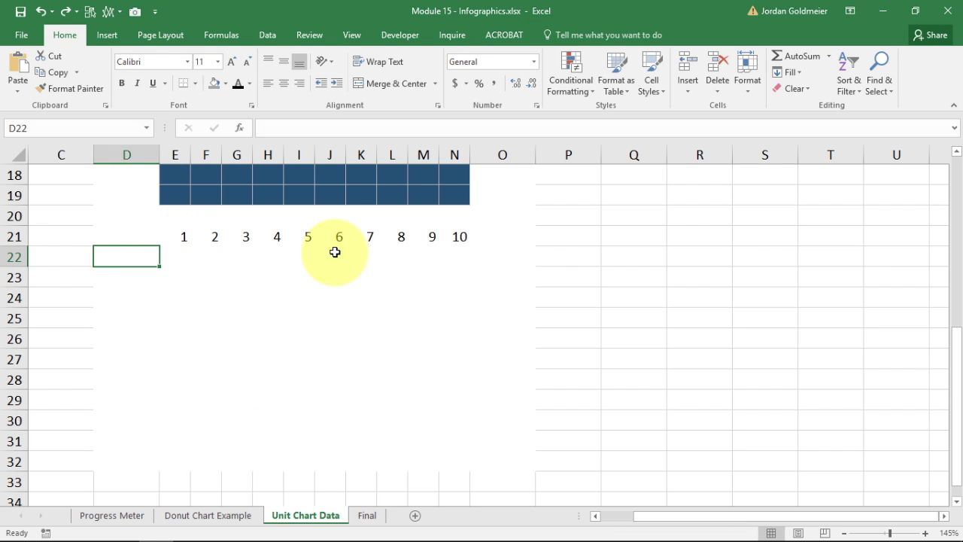
type("1")
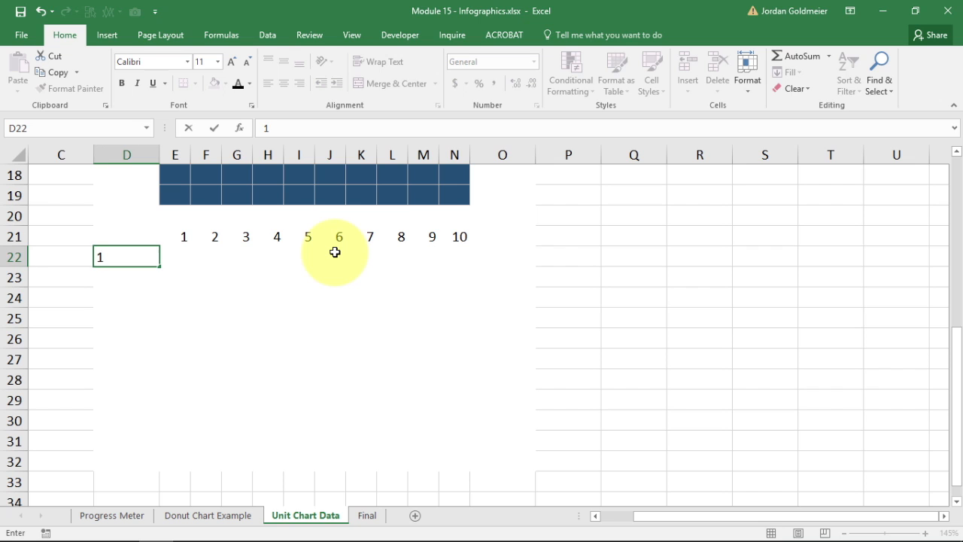
type("0")
key("Return")
type("9")
key("Return")
key("Up")
key("Up")
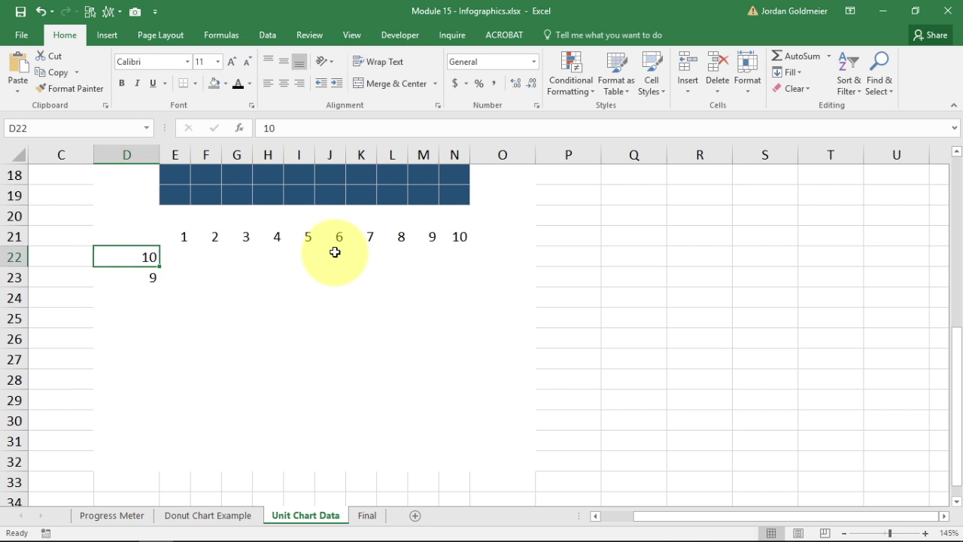
key("shift+Down")
left_click_drag(161, 284, 143, 452)
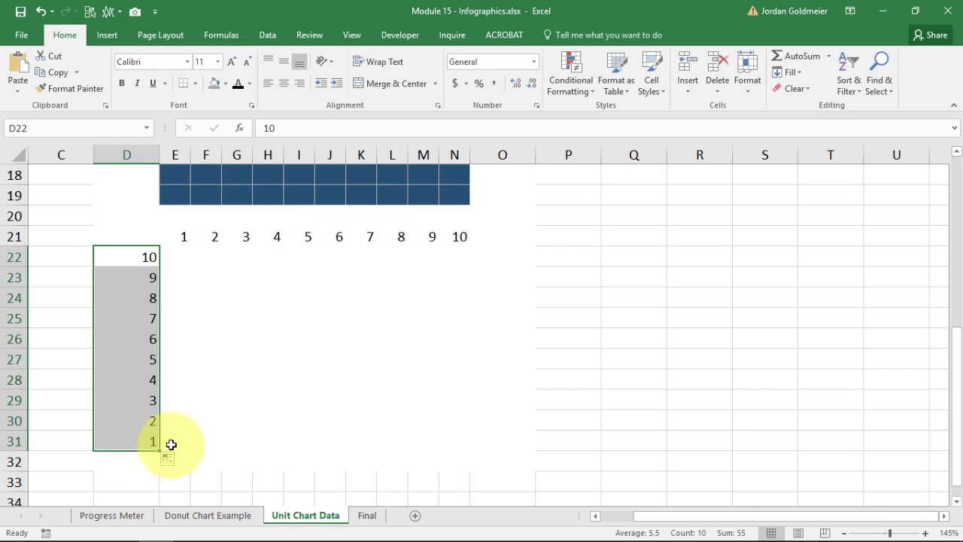
Trace the grid's counting order from E31 along the lowest row and through the row above it
left_click(171, 442)
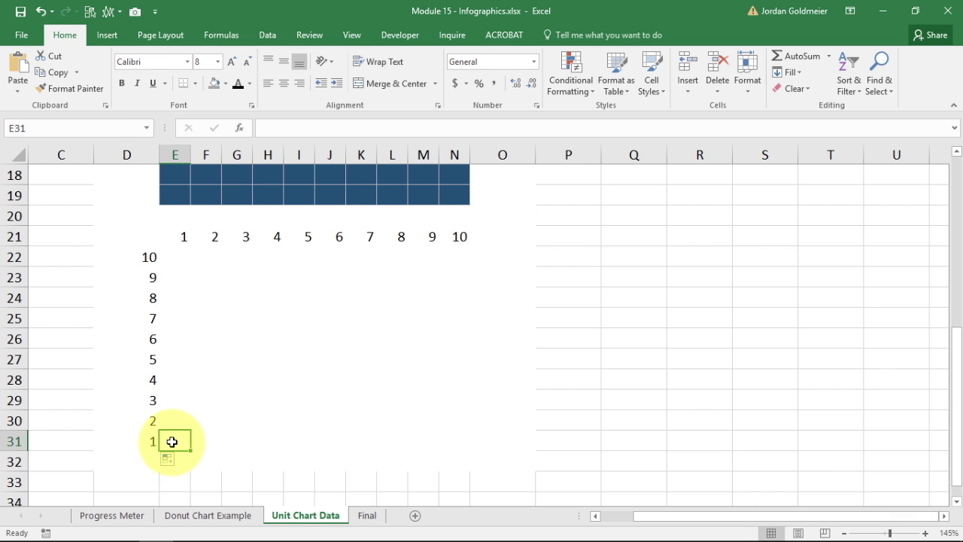
key("Right")
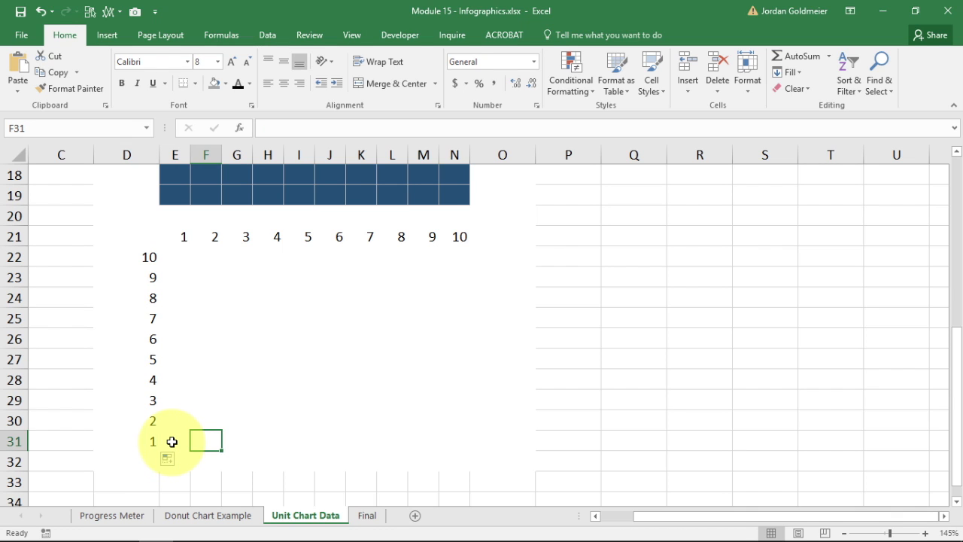
key("Right")
key("Right")
key("Right")
key("Right")
key("Right")
key("Right")
key("Right")
key("Right")
key("Right")
key("Right")
key("Right")
key("Left")
key("Left")
key("Left")
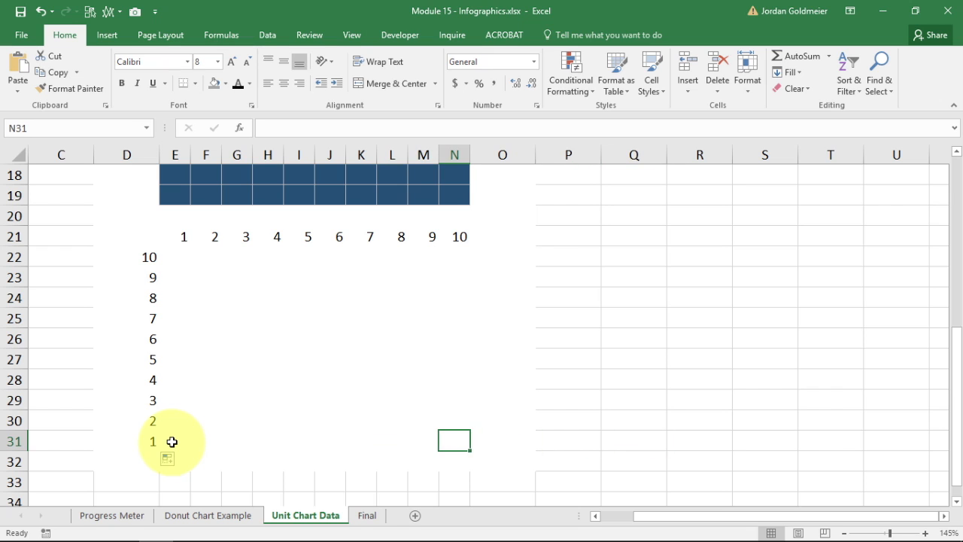
key("Up")
key("Left")
key("Left")
key("Left")
key("Left")
key("Left")
key("Left")
key("Left")
key("Left")
key("Left")
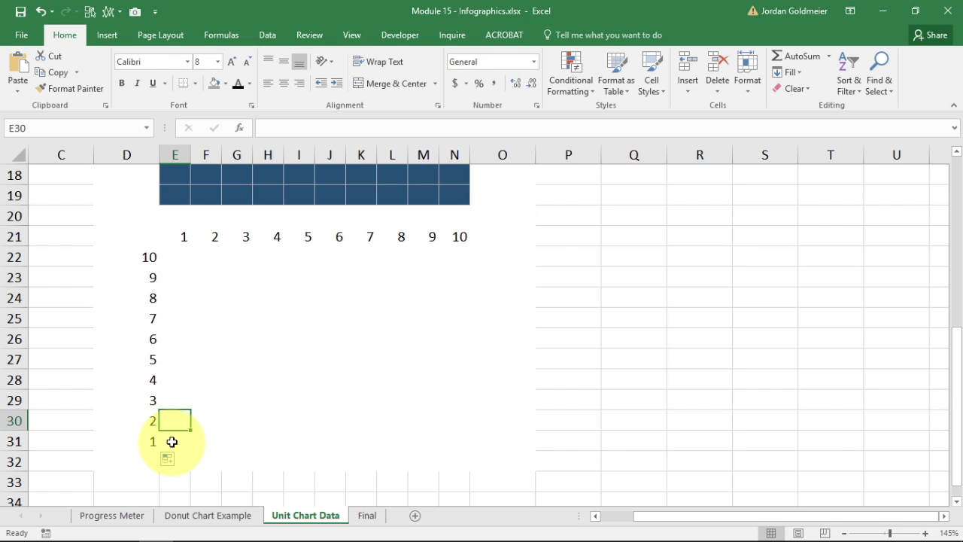
key("Right")
key("Right")
key("Down")
key("Left")
key("Left")
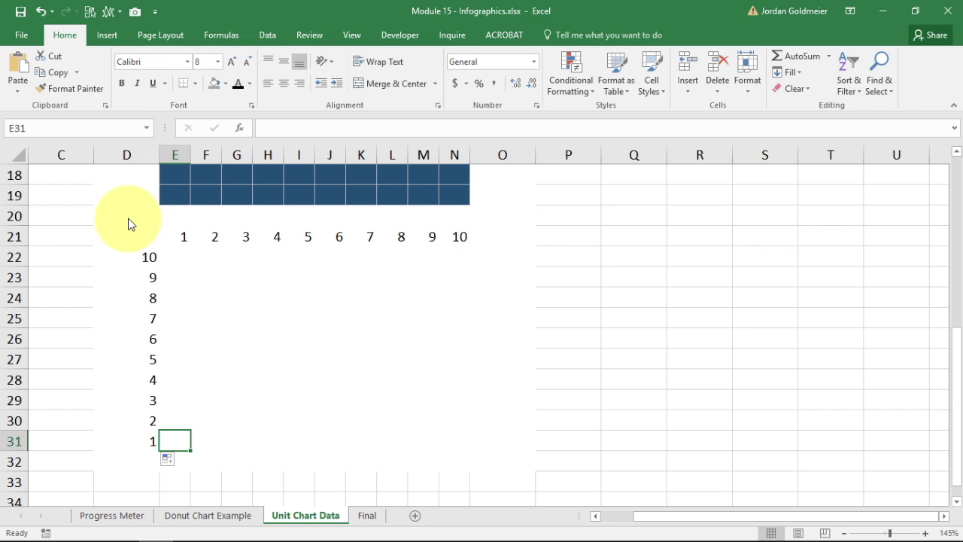
Enter the formula =(D31-1)*10 in E31 and copy it up to E30
type("=(")
left_click(134, 447)
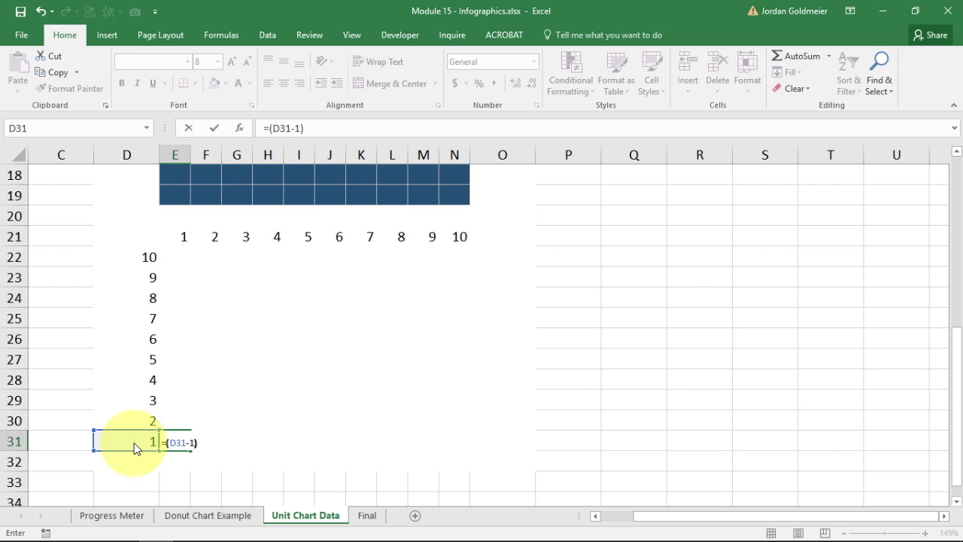
key("Return")
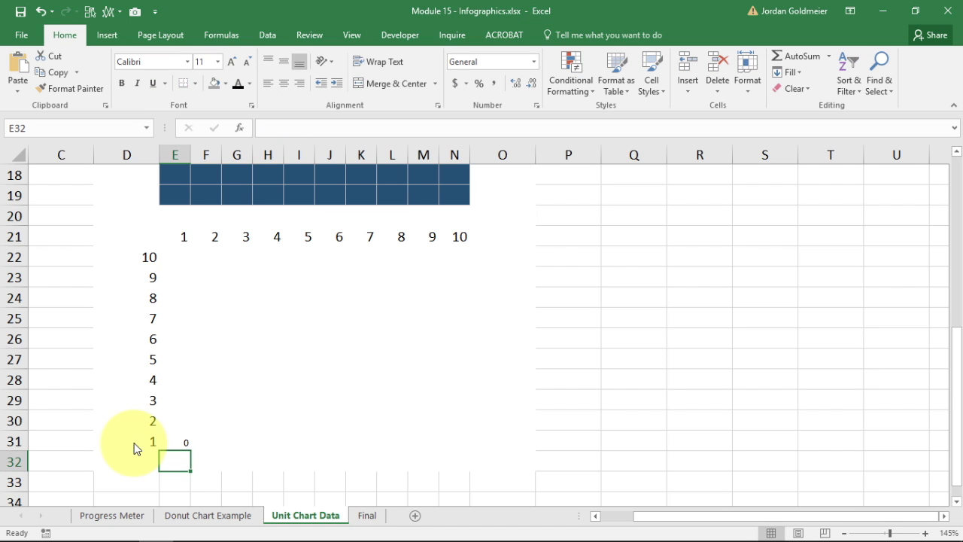
left_click(187, 446)
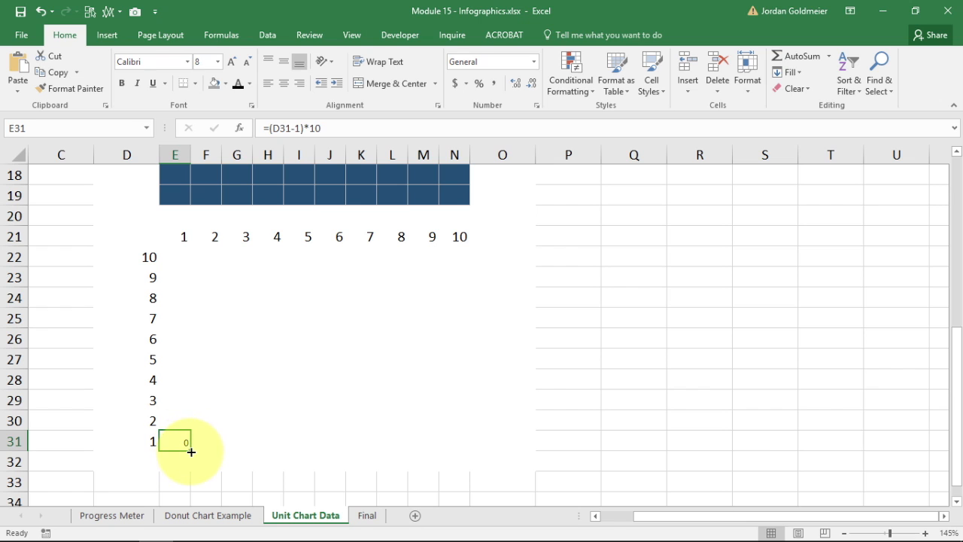
left_click_drag(193, 451, 191, 415)
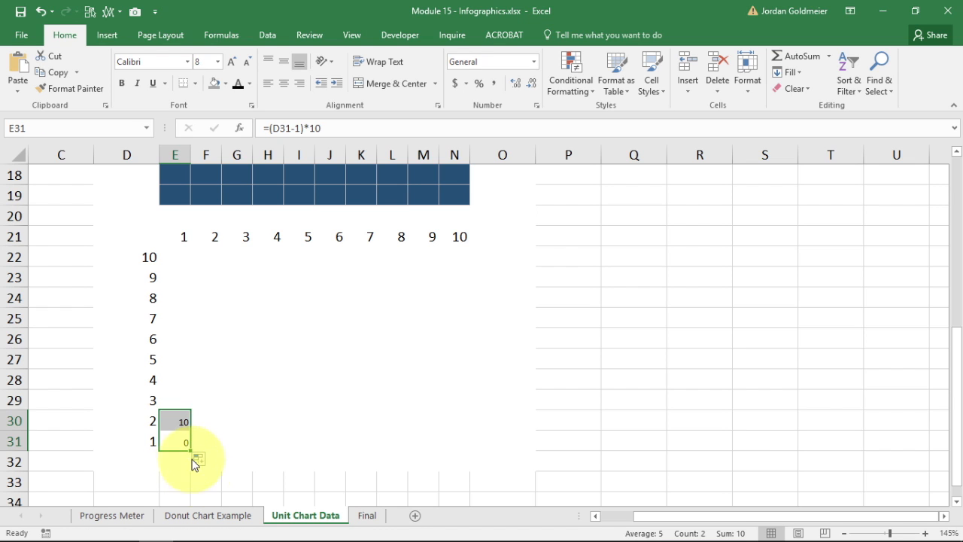
Append +E21 to the formula in E31 so it adds the column number
left_click(180, 445)
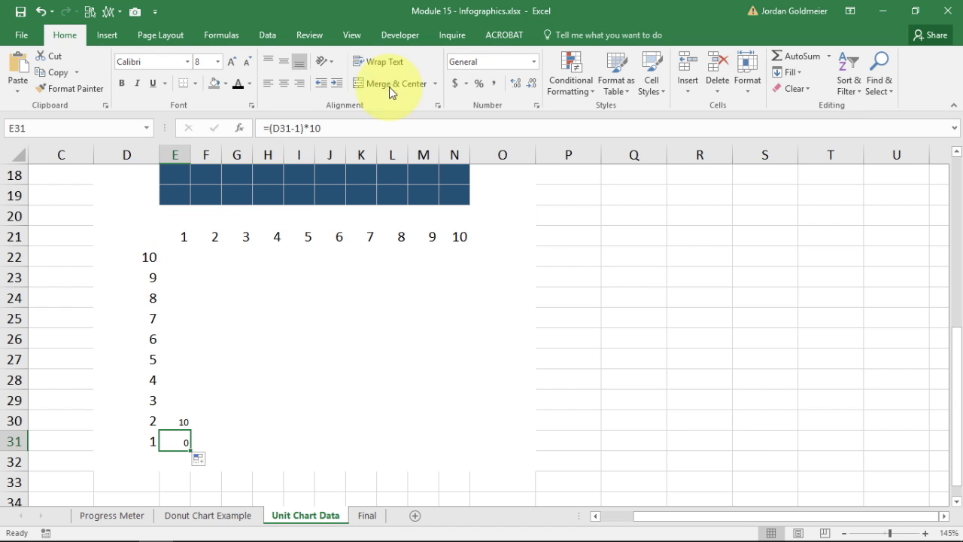
left_click(342, 130)
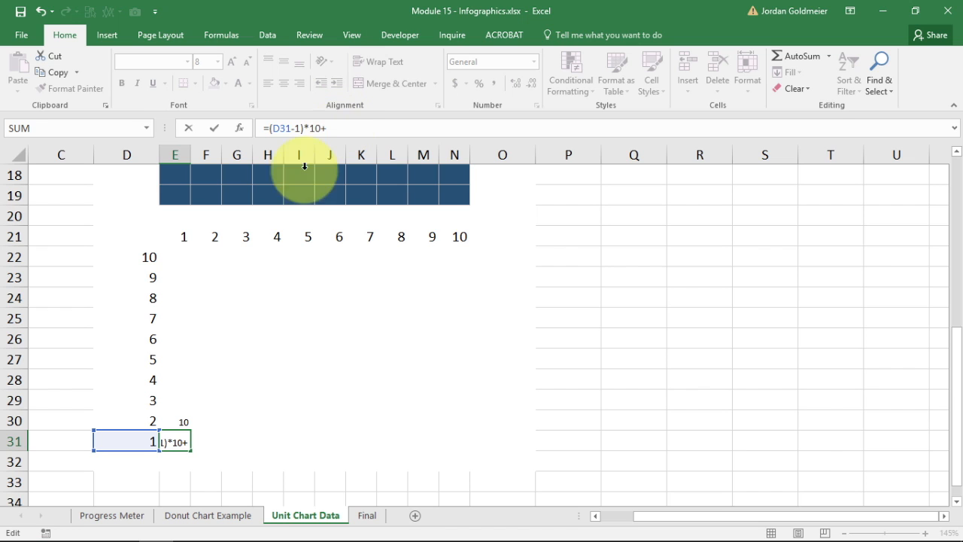
left_click(180, 235)
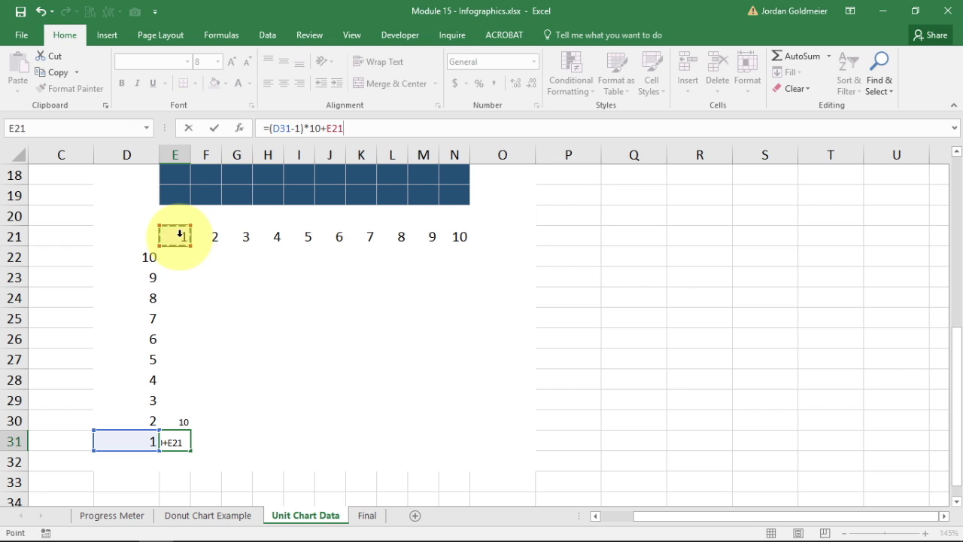
In E31's formula, lock column D as $D31 and anchor the E21 reference
left_click(283, 128)
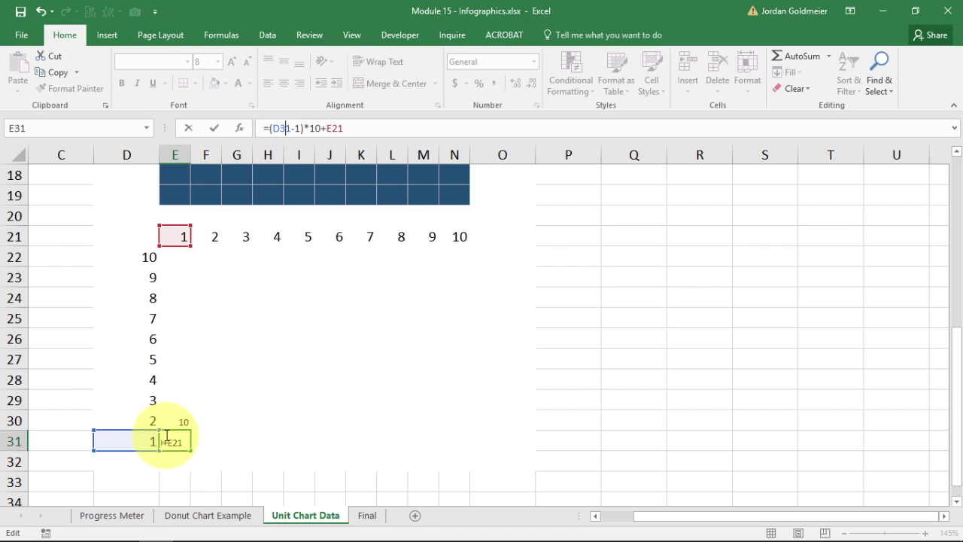
key("F4")
key("F4")
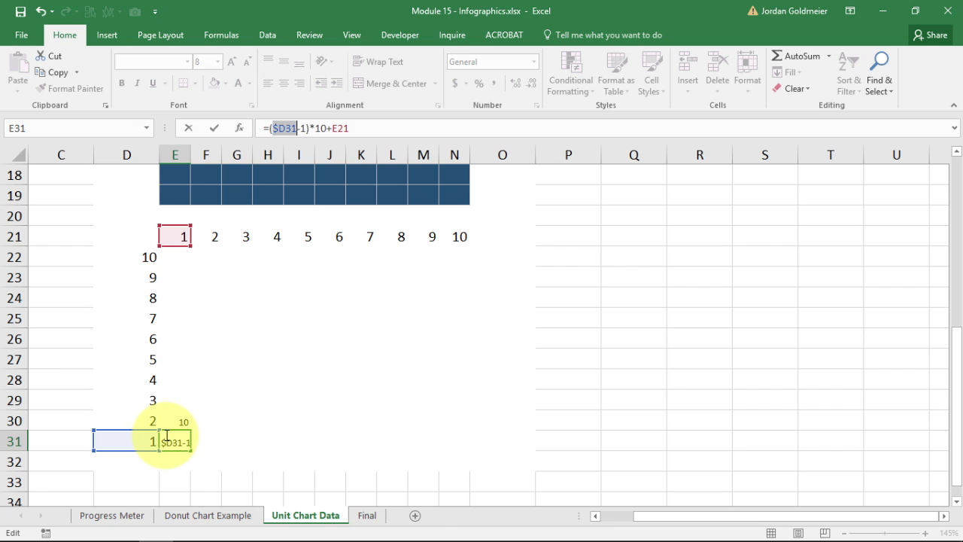
left_click(346, 130)
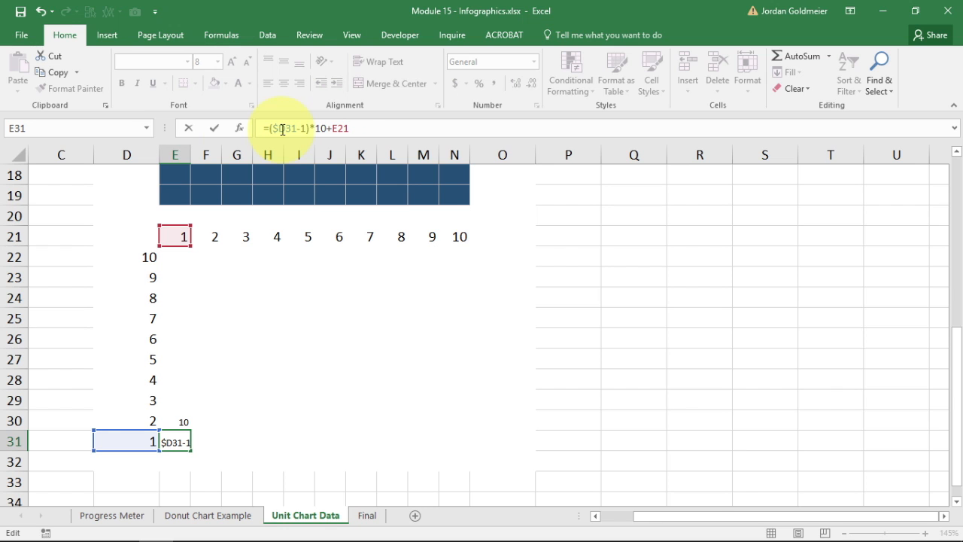
key("F4")
key("Return")
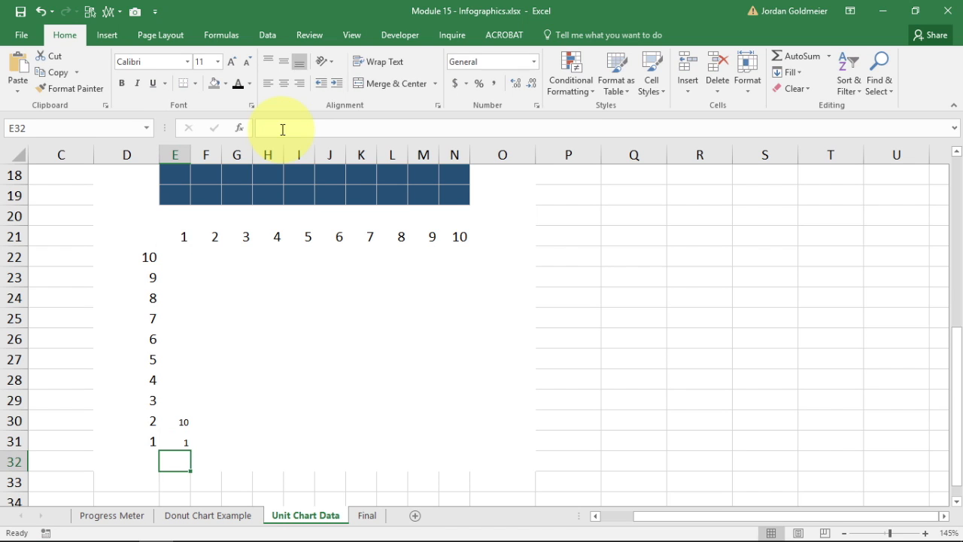
Copy E31's formula across the whole helper grid, E22:N31
left_click(184, 444)
left_click_drag(191, 449, 472, 250)
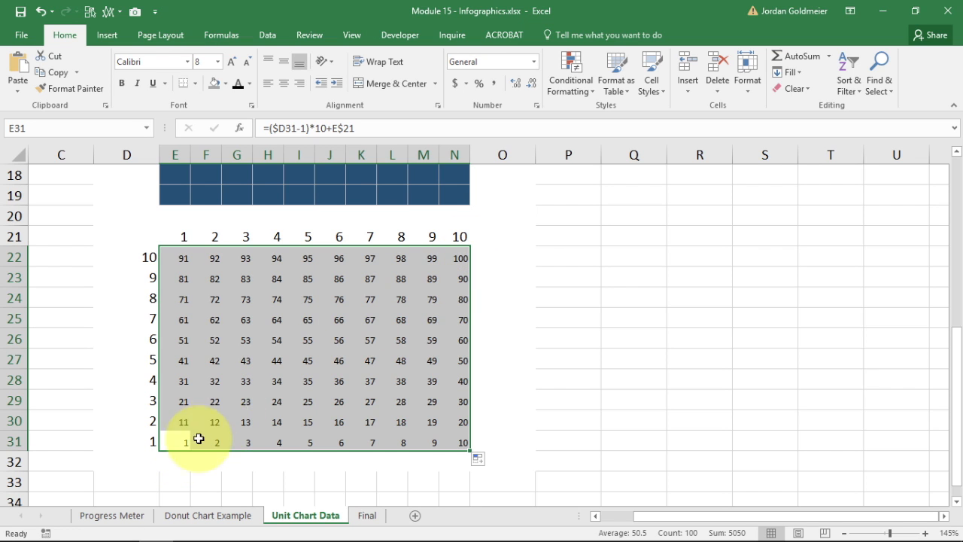
Divide E31's whole expression by 100, making the formula =(($D31-1)*10+E$21)/100
left_click(173, 440)
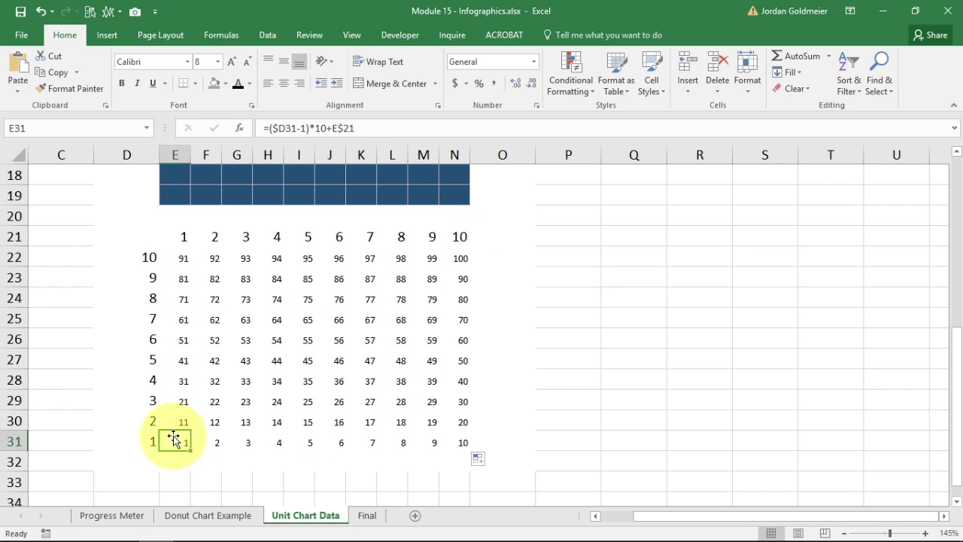
left_click(269, 128)
type("(")
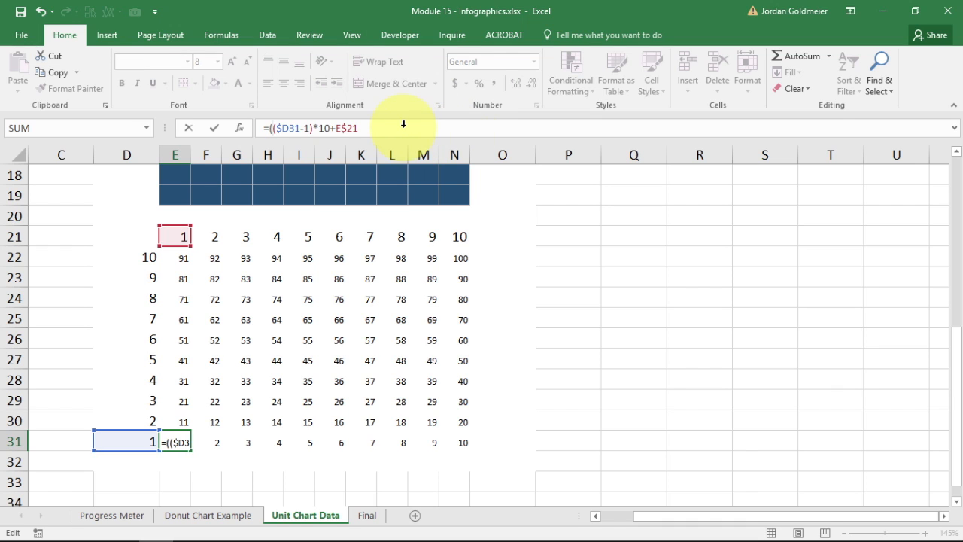
type(")")
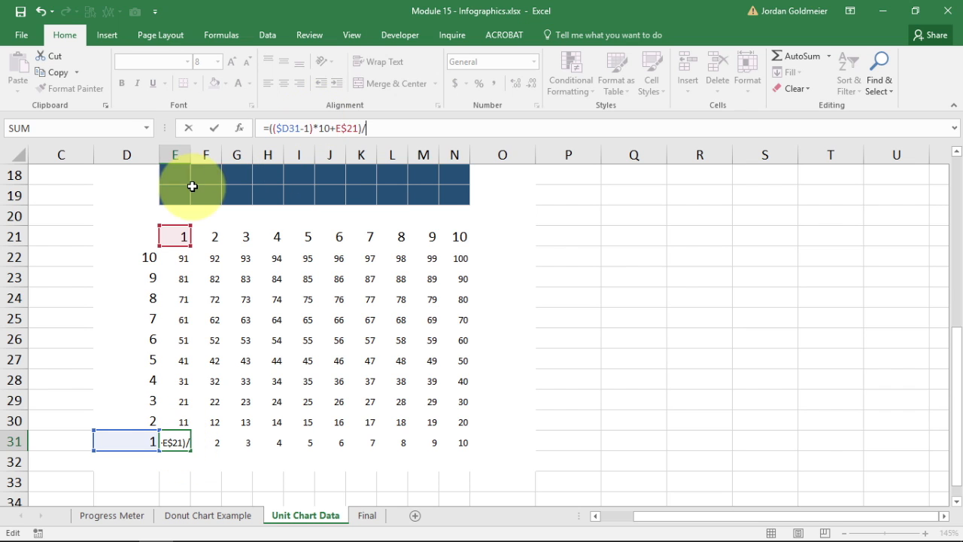
type("/100")
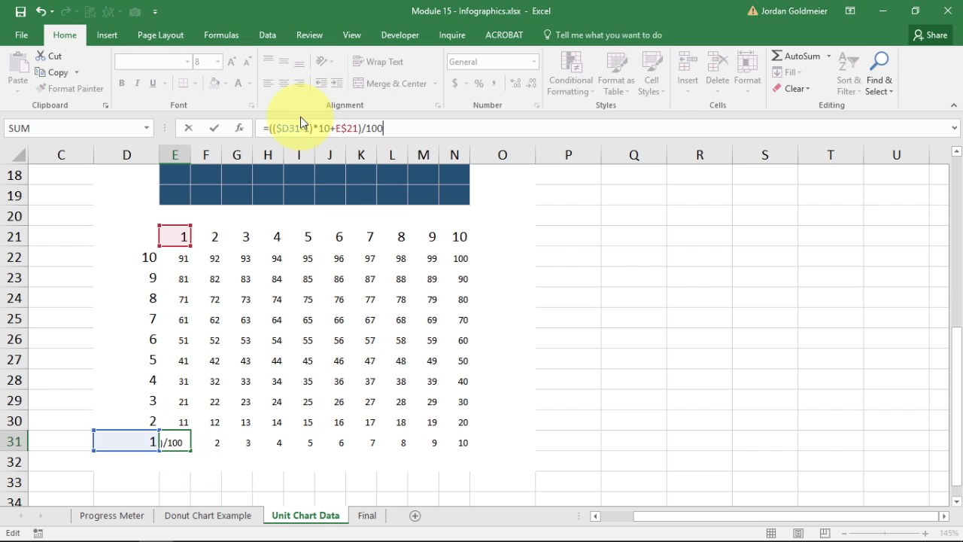
key("Return")
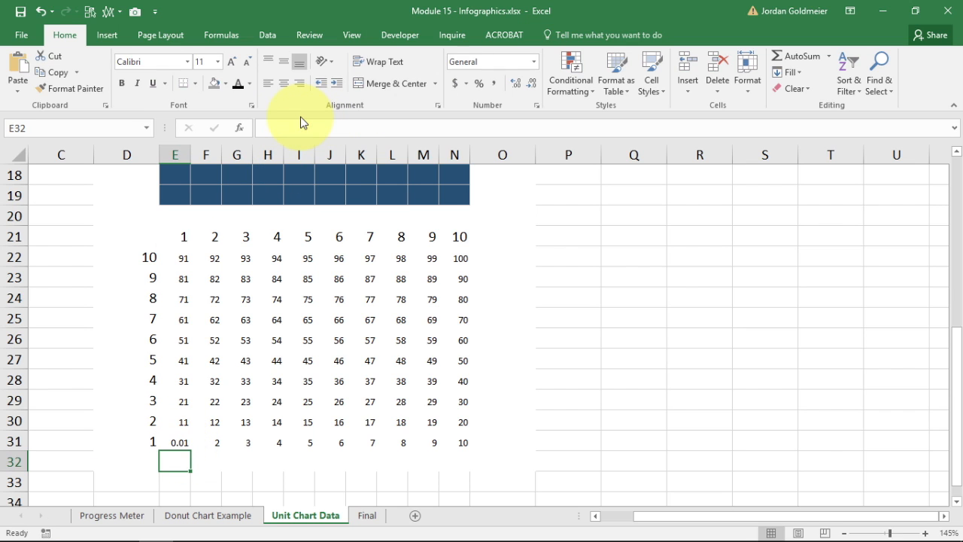
Copy E31's formula across the helper grid E22:N31 and format the cells as percentages
left_click(181, 442)
left_click_drag(190, 449, 486, 246)
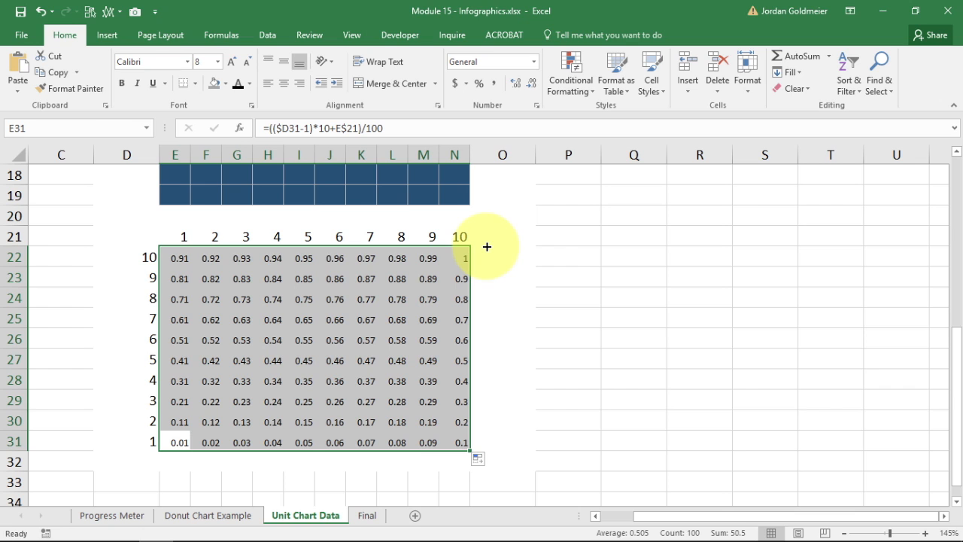
left_click(476, 83)
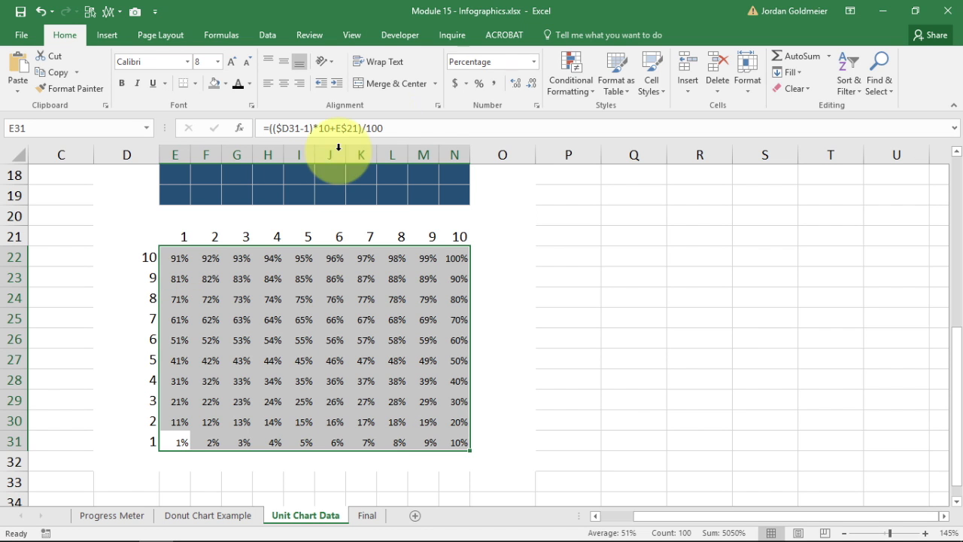
Create a conditional formatting rule on the helper grid for cell values less than or equal to =$C$4
left_click(570, 79)
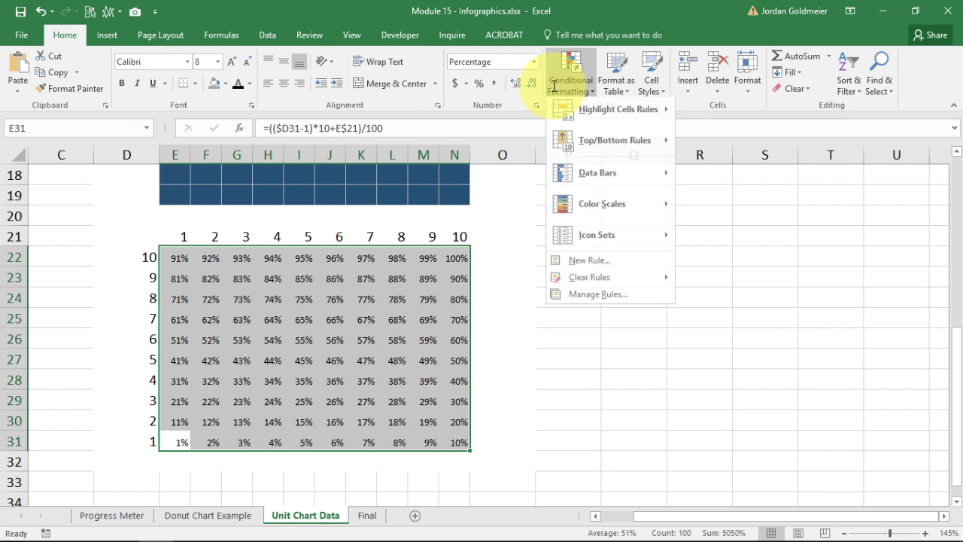
left_click(571, 265)
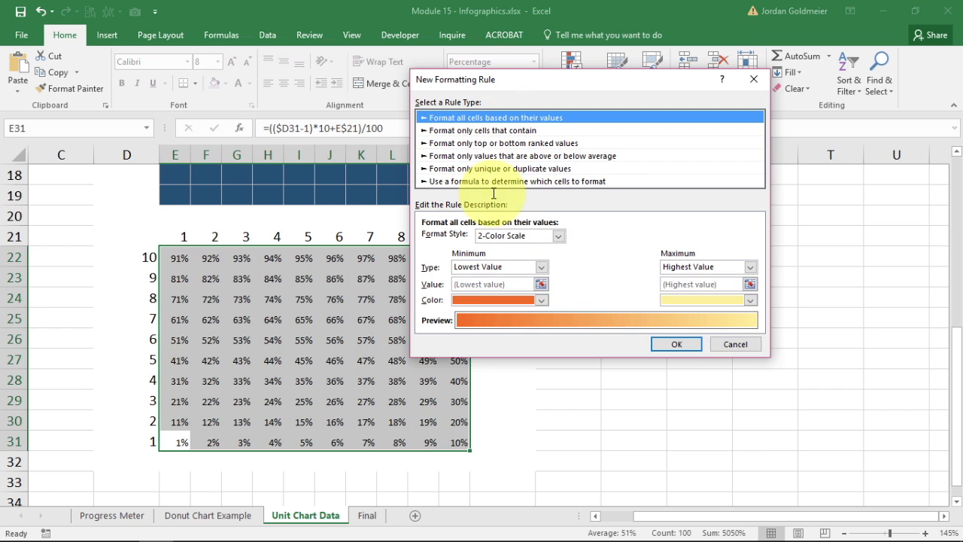
left_click(473, 130)
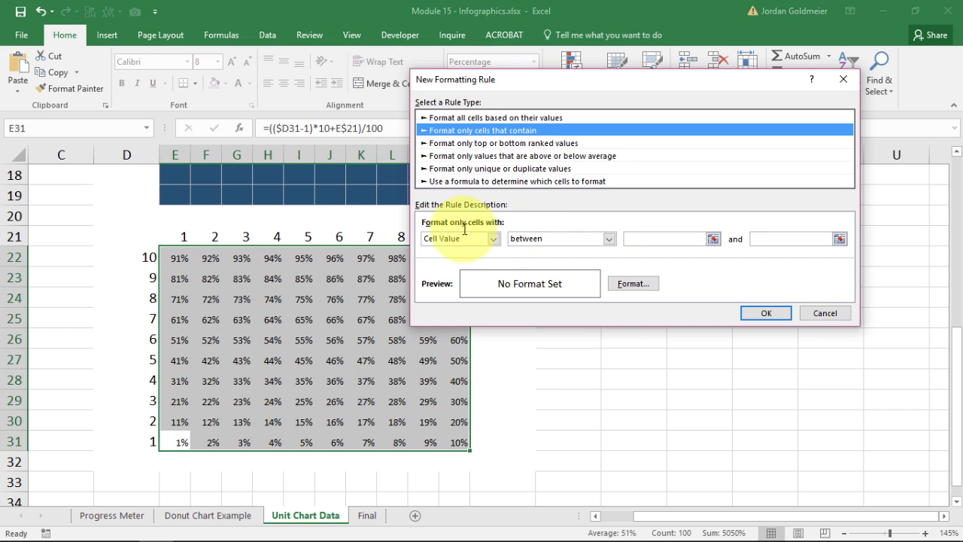
left_click(536, 238)
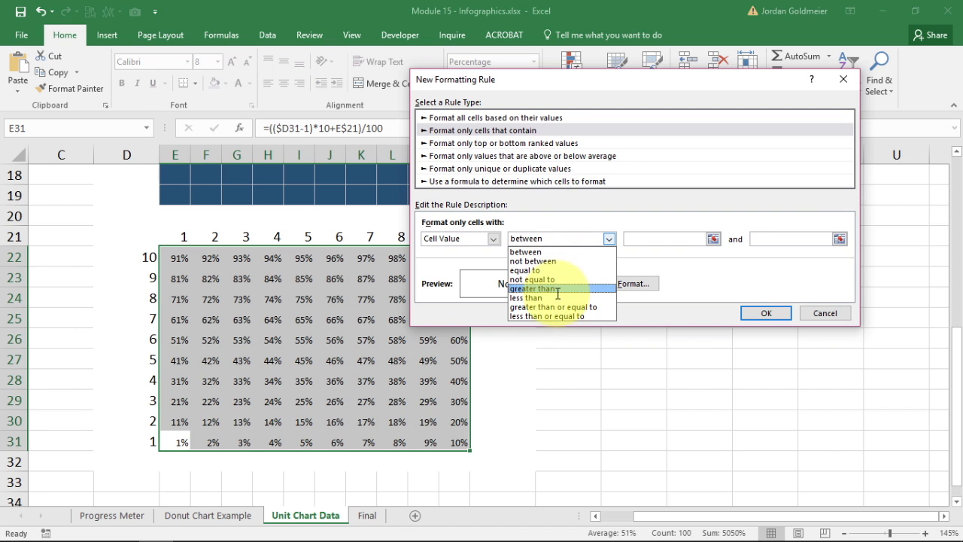
left_click(549, 316)
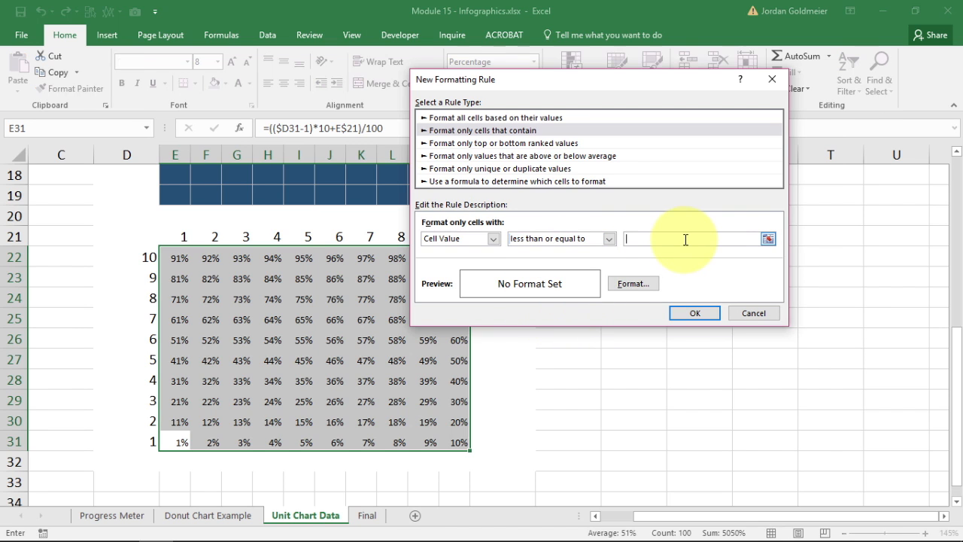
left_click_drag(957, 346, 950, 111)
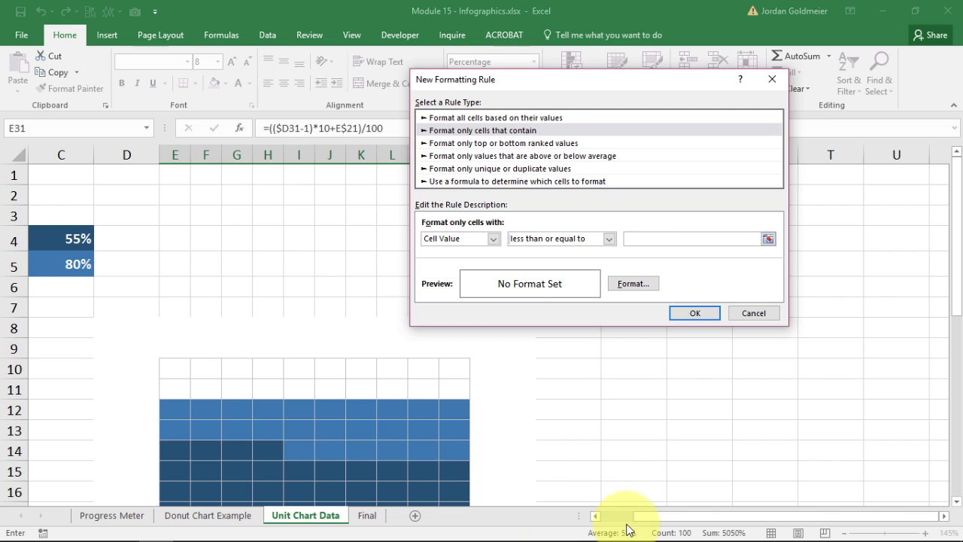
left_click_drag(628, 518, 624, 514)
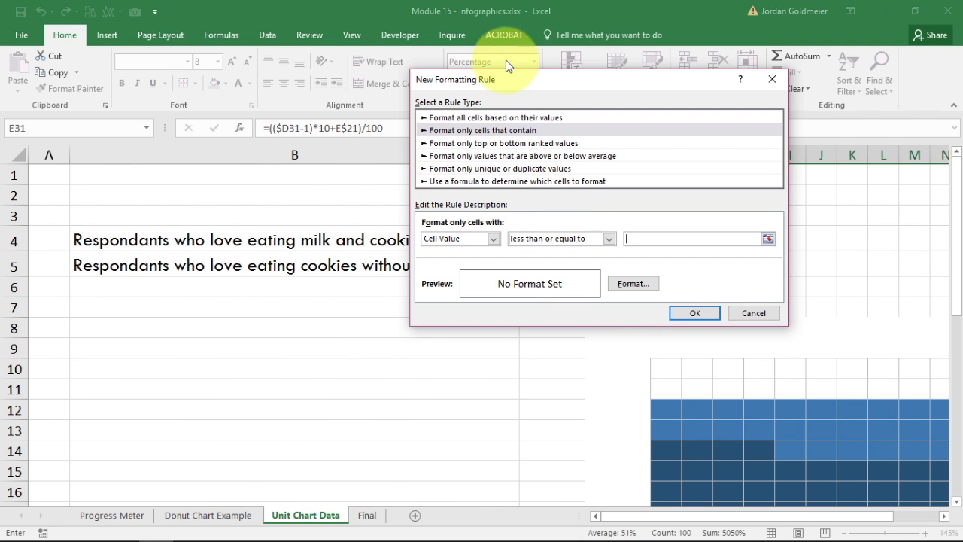
left_click_drag(503, 84, 113, 174)
left_click(563, 239)
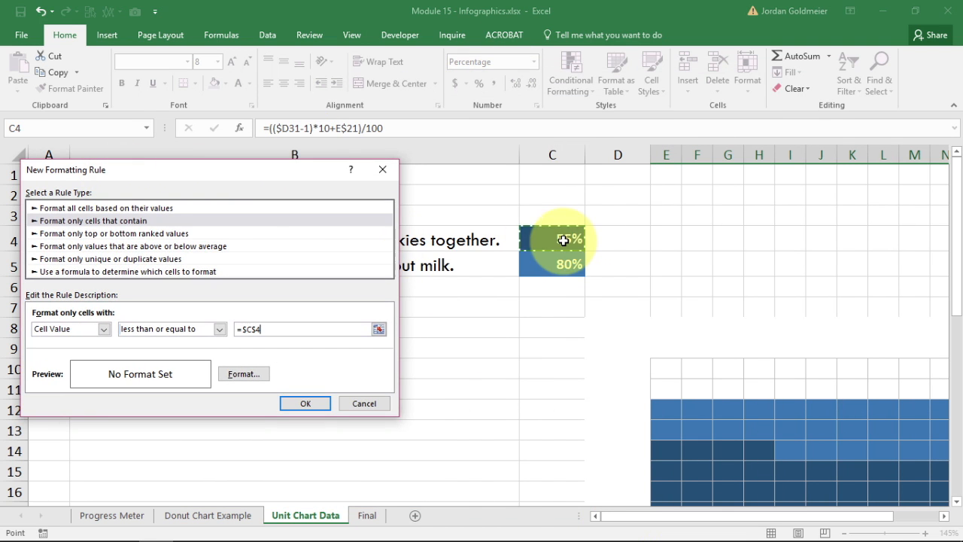
Give the $C$4 rule a dark blue fill and apply it to the helper grid
left_click(235, 374)
left_click(241, 374)
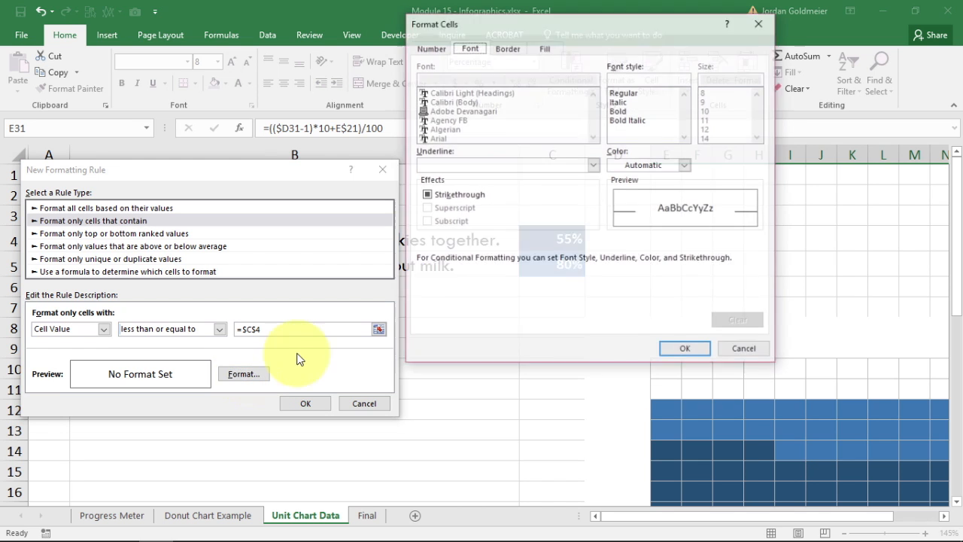
left_click(549, 47)
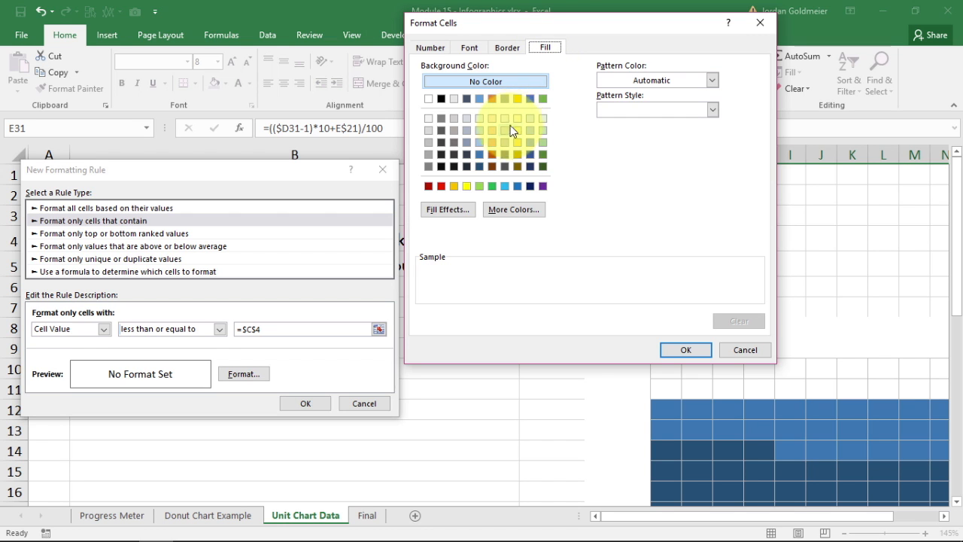
left_click(479, 166)
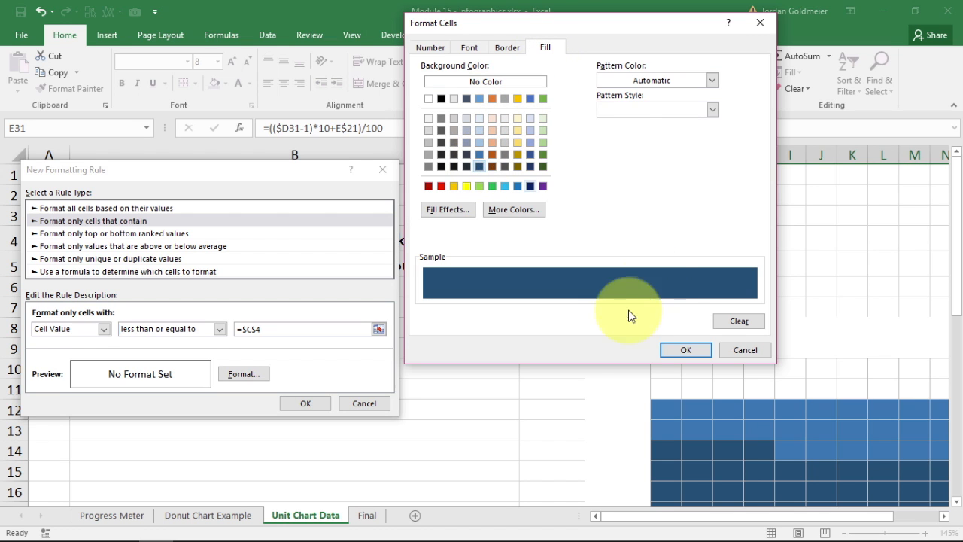
left_click(676, 350)
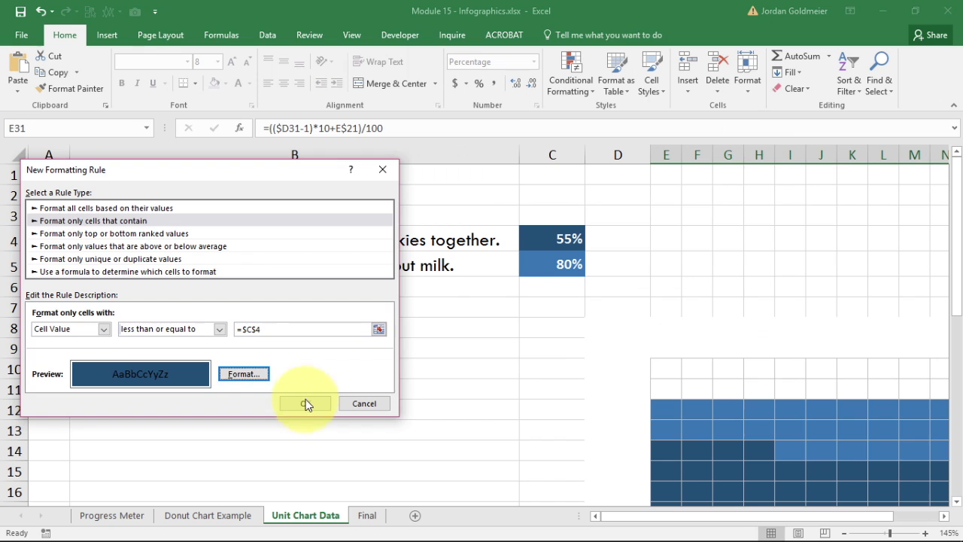
left_click(306, 404)
left_click_drag(951, 243, 953, 416)
left_click_drag(727, 516, 767, 531)
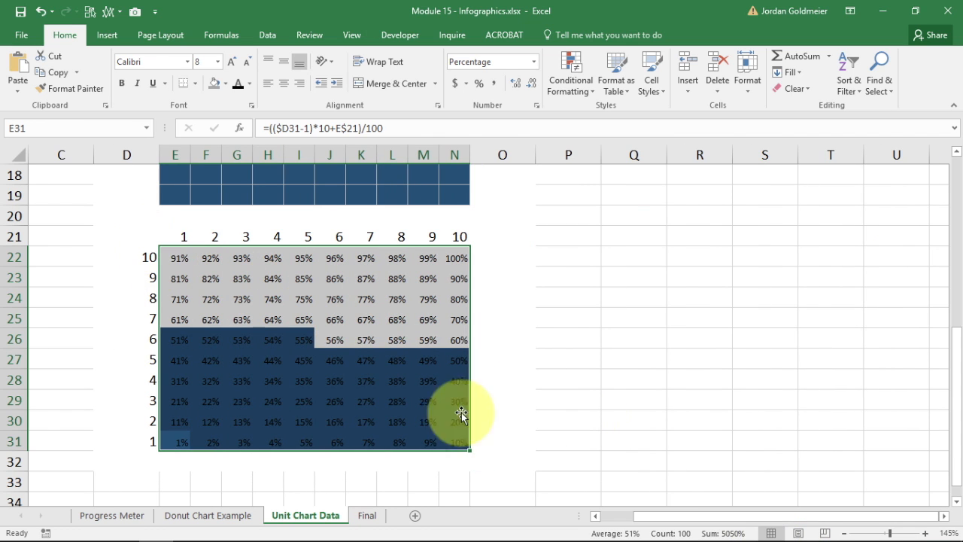
Create a second conditional formatting rule on the helper grid for cell values less than or equal to =$C$5
left_click(584, 88)
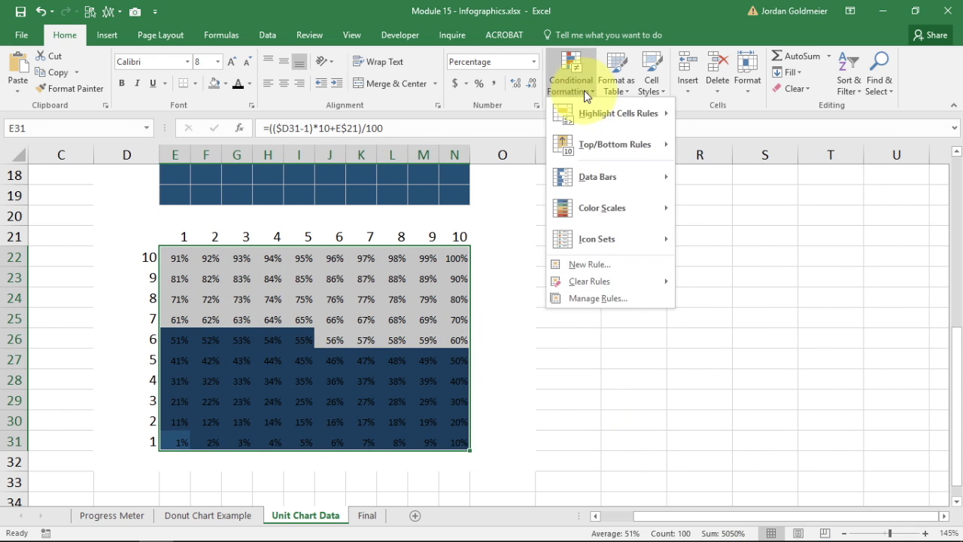
left_click(589, 262)
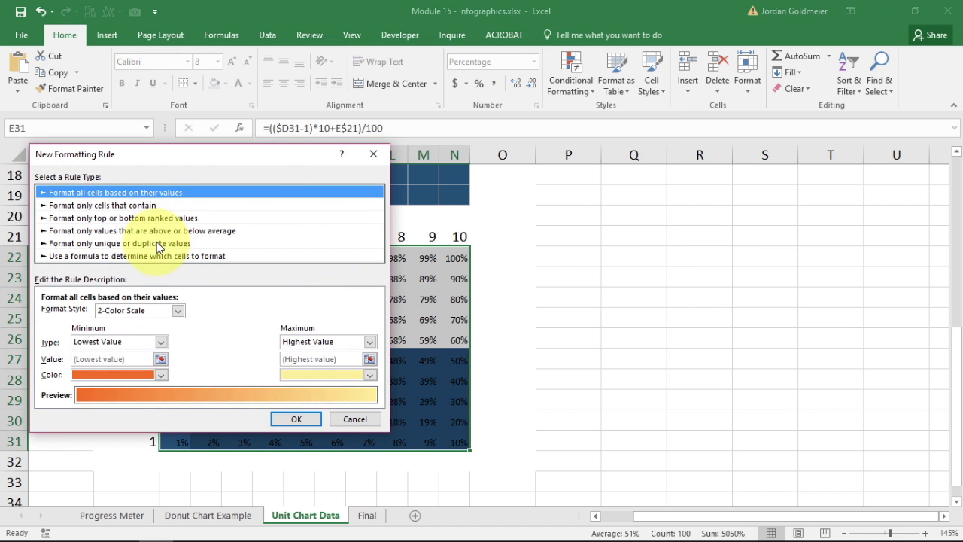
left_click(124, 206)
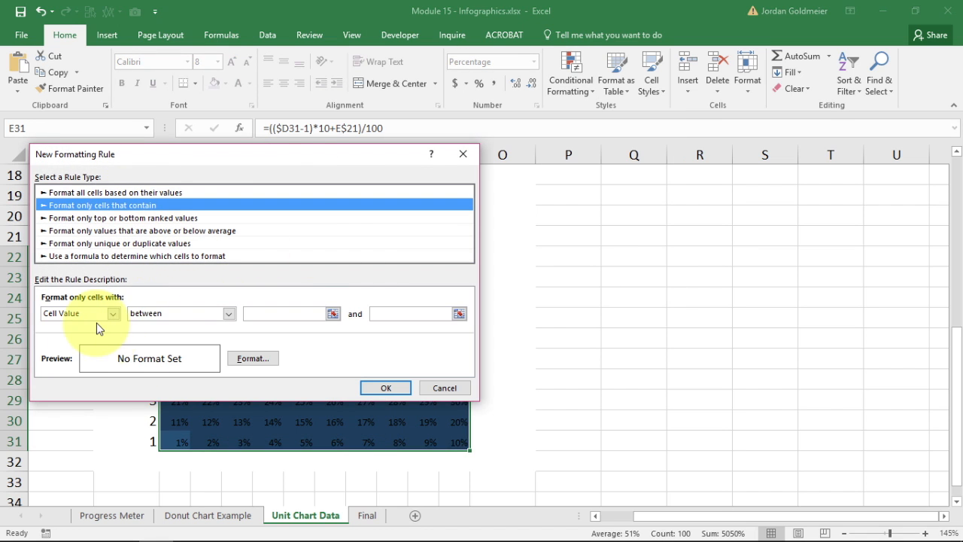
left_click(177, 318)
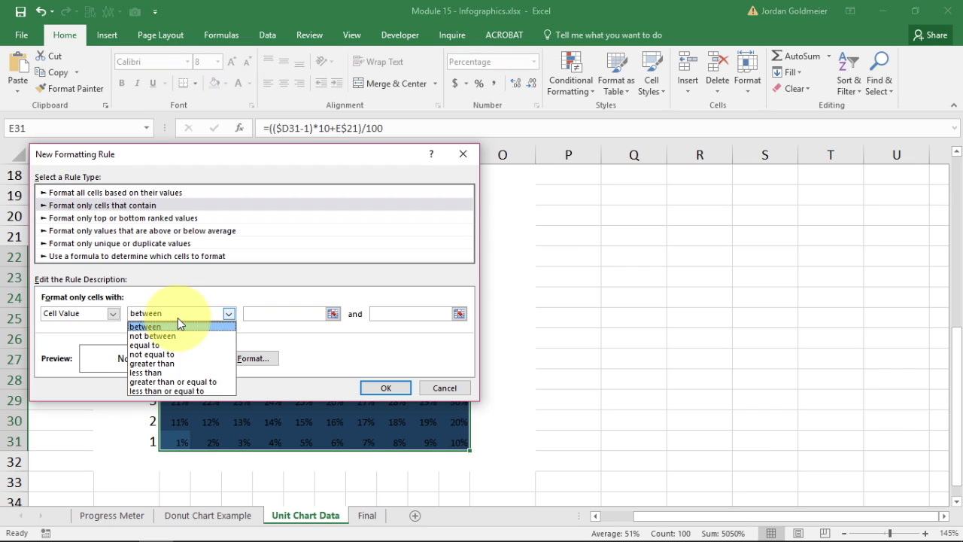
left_click(177, 390)
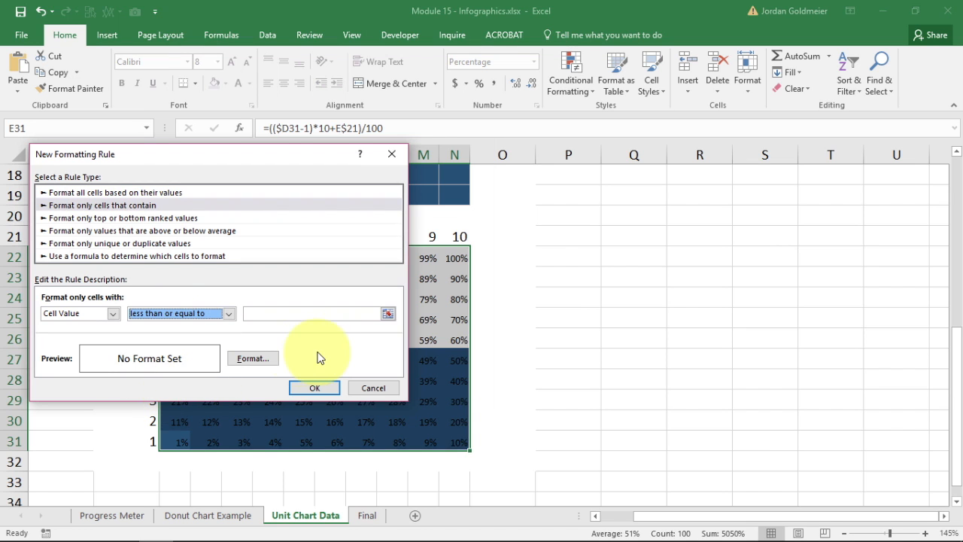
left_click(312, 312)
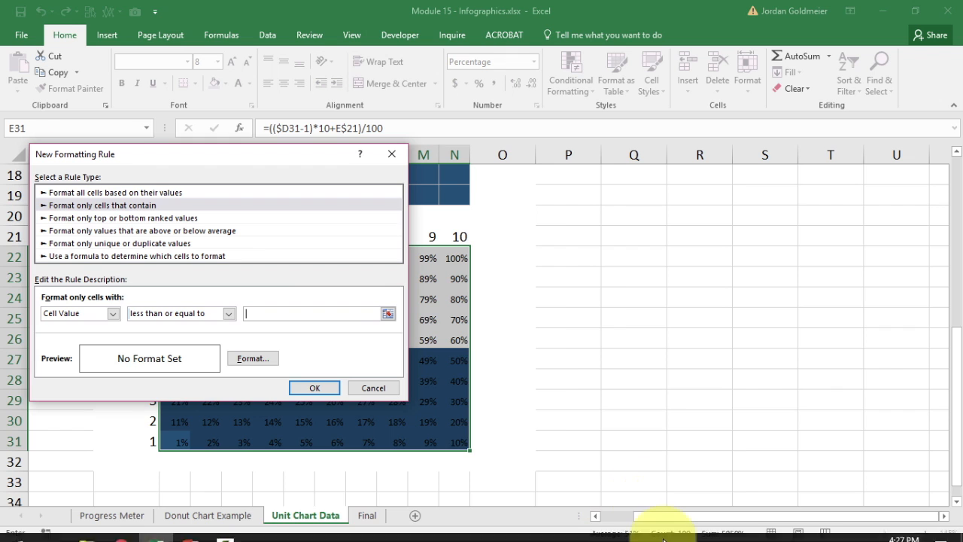
left_click_drag(645, 516, 469, 511)
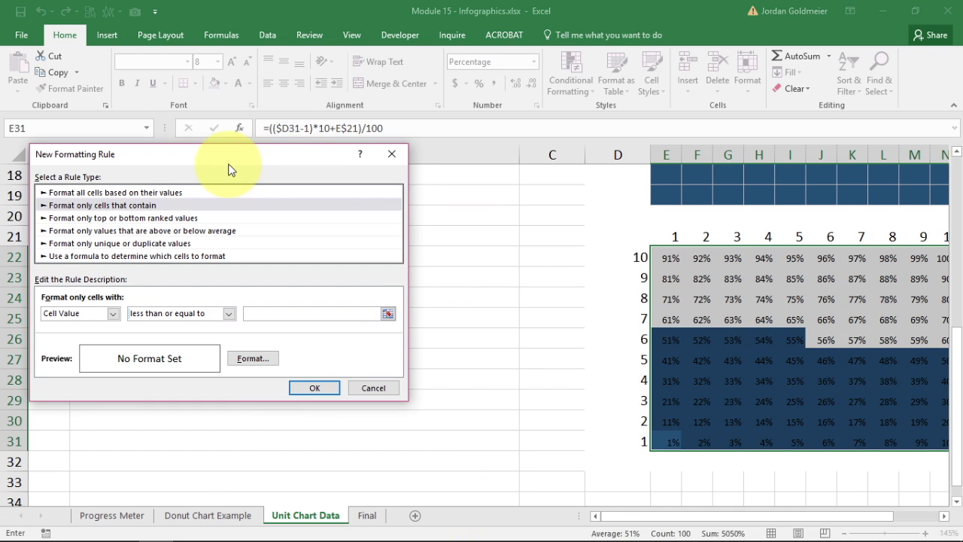
left_click_drag(231, 163, 334, 234)
left_click_drag(954, 388, 913, 172)
left_click(568, 265)
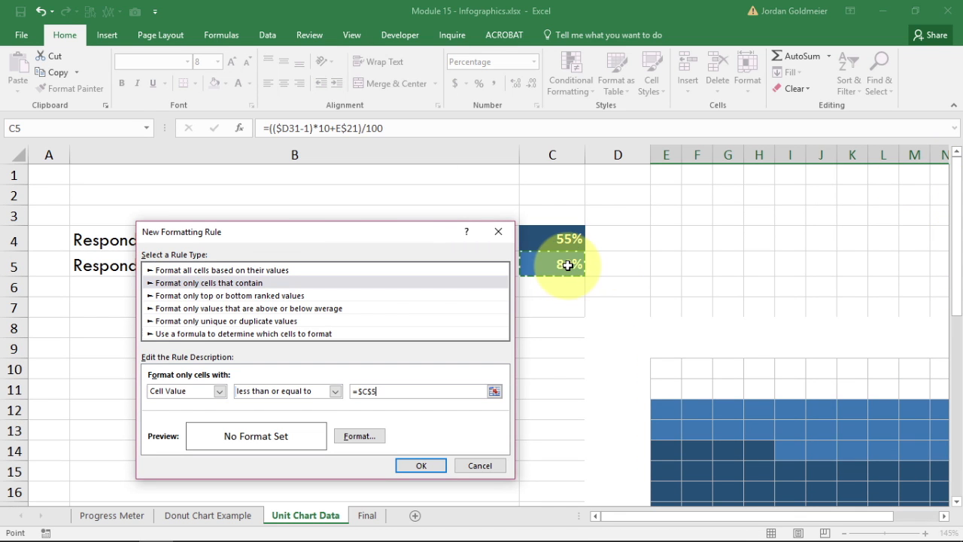
Give the $C$5 rule a light blue fill, apply it, and deselect the helper grid
left_click(346, 435)
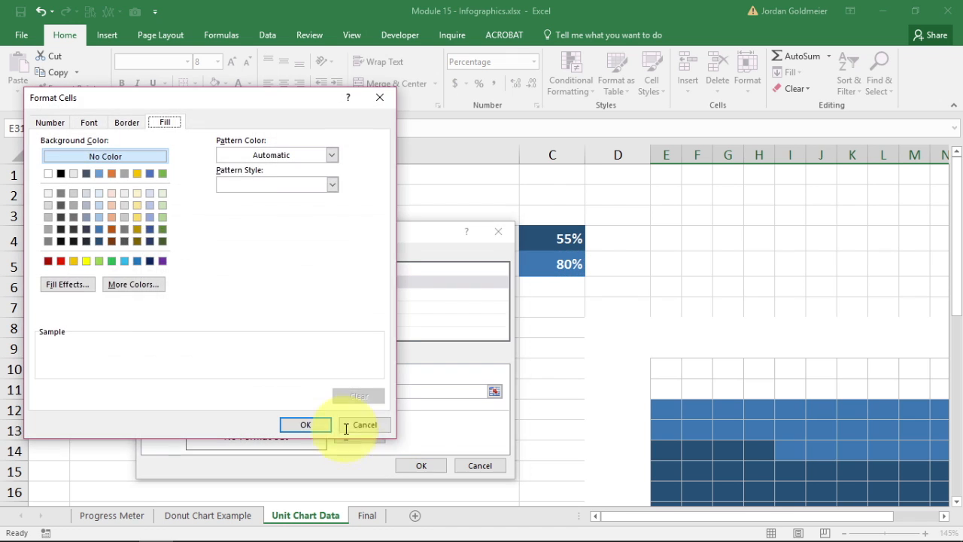
left_click(152, 230)
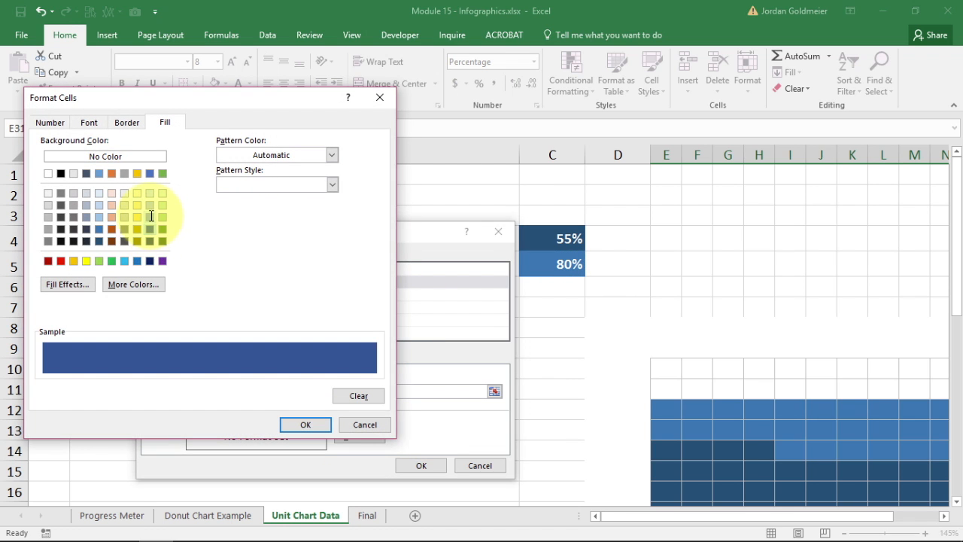
left_click(100, 173)
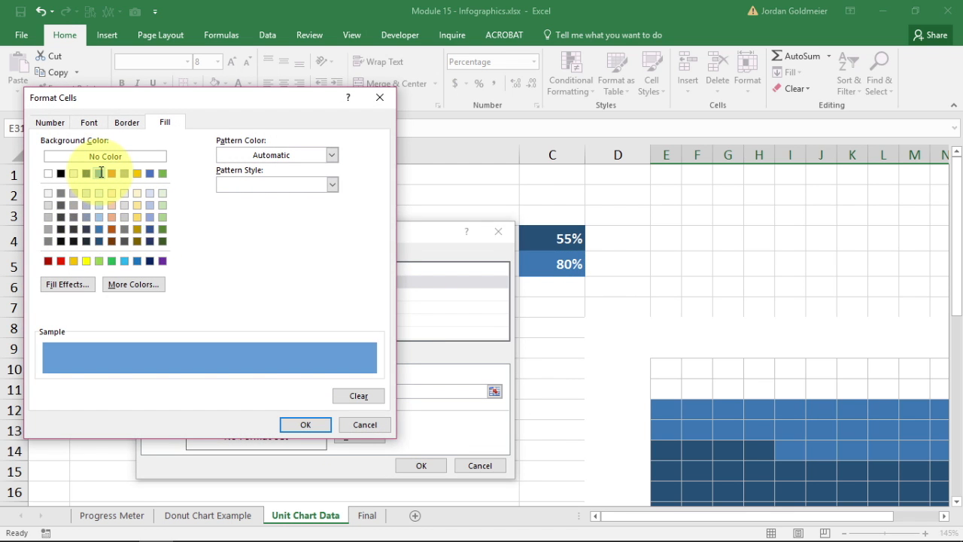
left_click(302, 423)
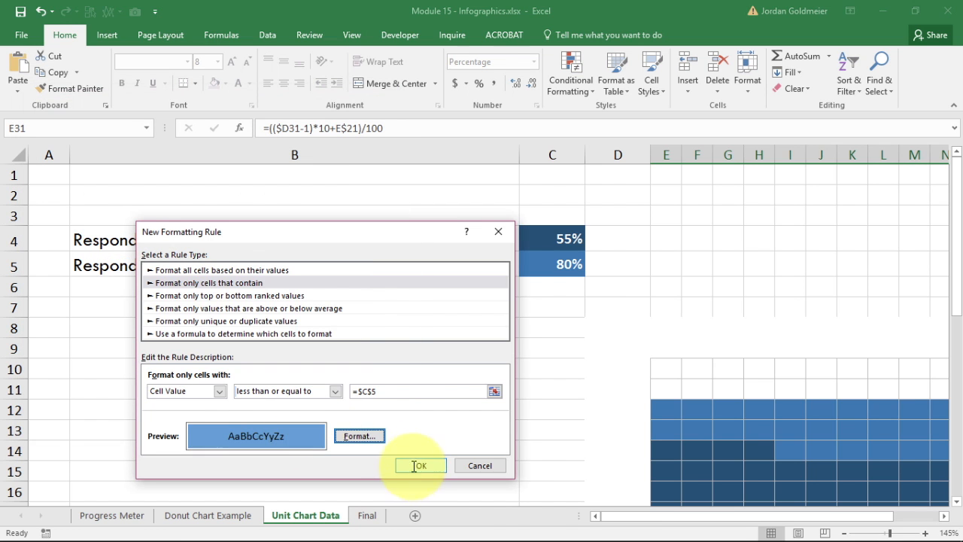
left_click(418, 466)
left_click_drag(793, 519, 865, 481)
left_click_drag(954, 275, 954, 451)
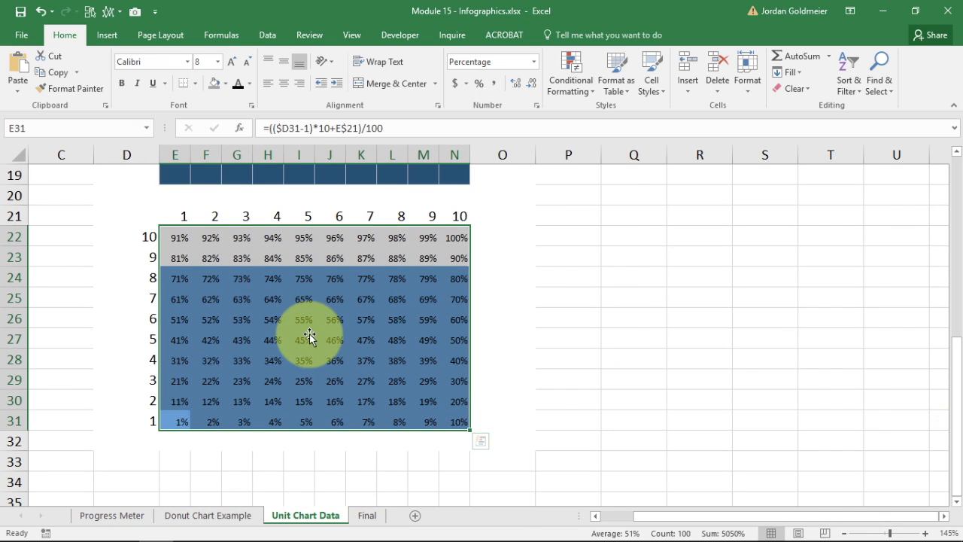
left_click(254, 332)
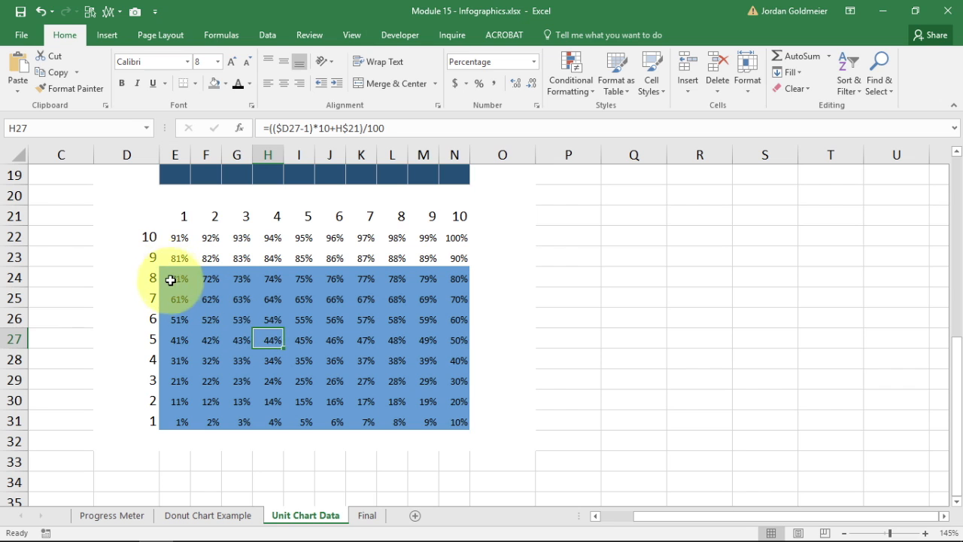
Move the helper grid's $C$4 conditional formatting rule above the $C$5 rule and apply the new order
left_click_drag(170, 238, 451, 419)
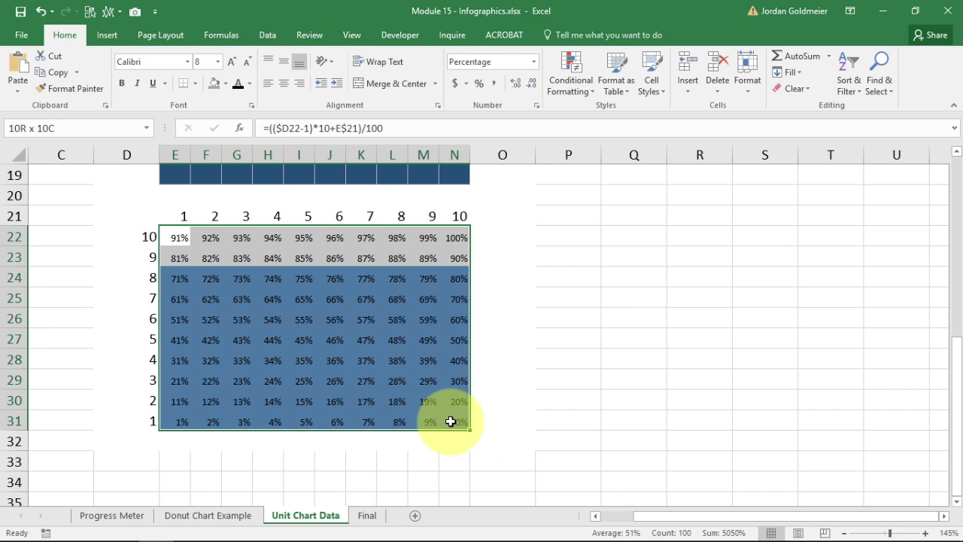
left_click(581, 91)
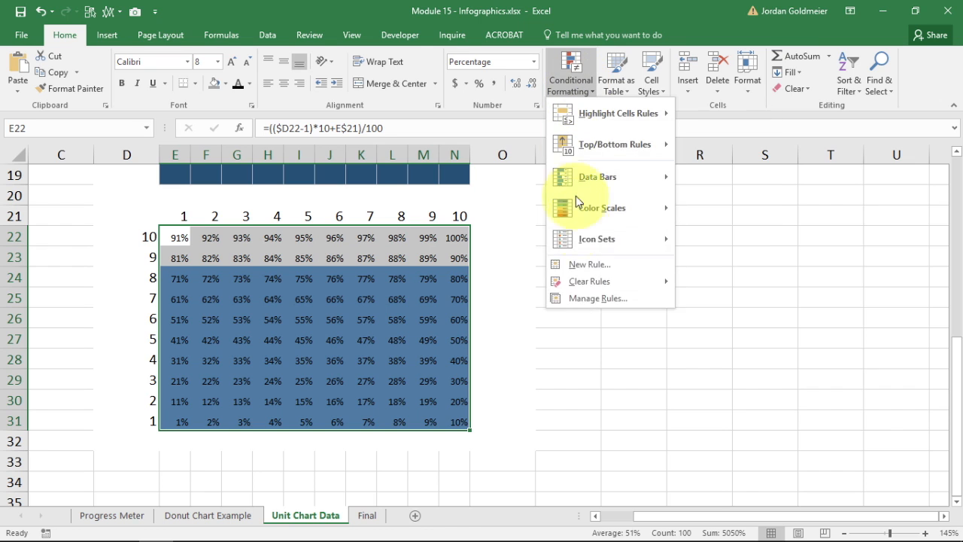
left_click(587, 298)
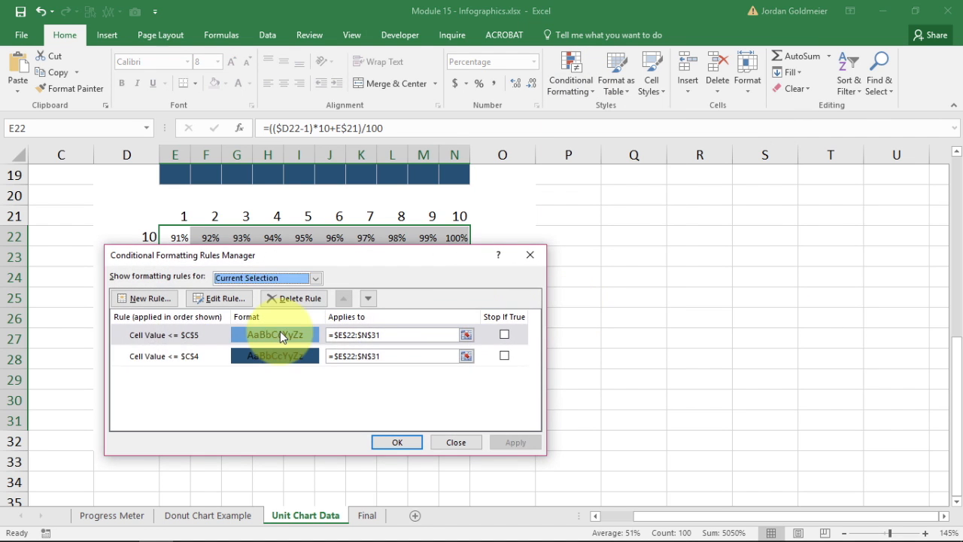
left_click(147, 356)
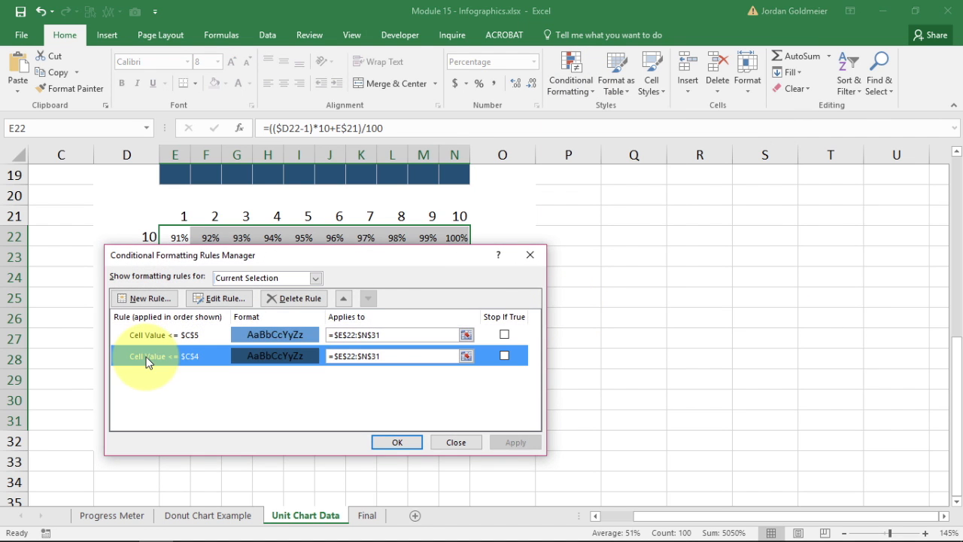
left_click(349, 297)
left_click(397, 443)
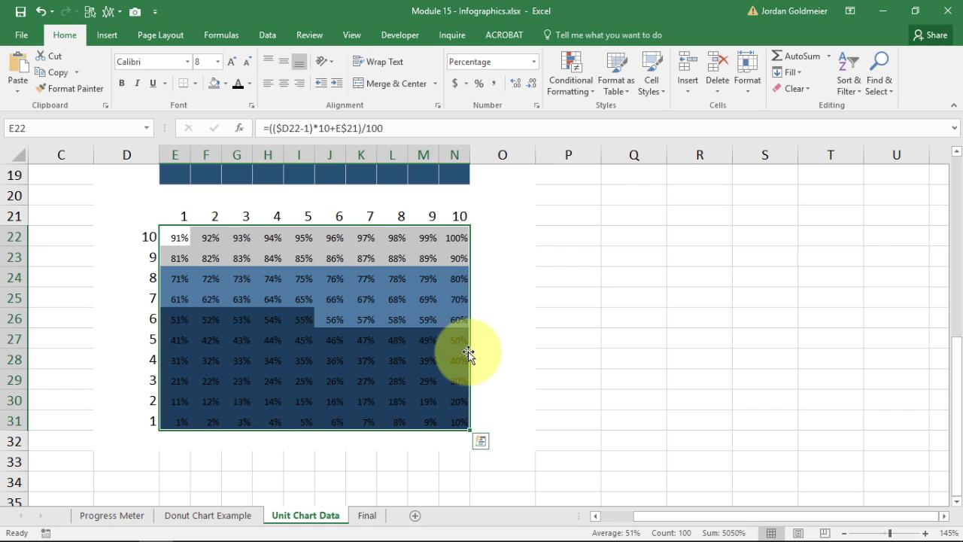
Draw a white border grid around every cell of the helper grid E22:N31, leave border drawing, and deselect the grid
left_click(196, 83)
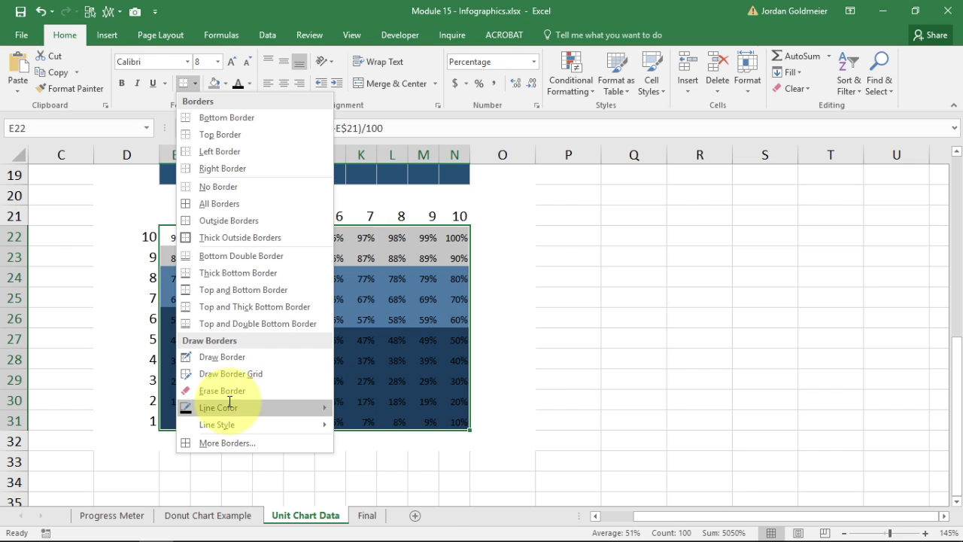
mouse_move(228, 400)
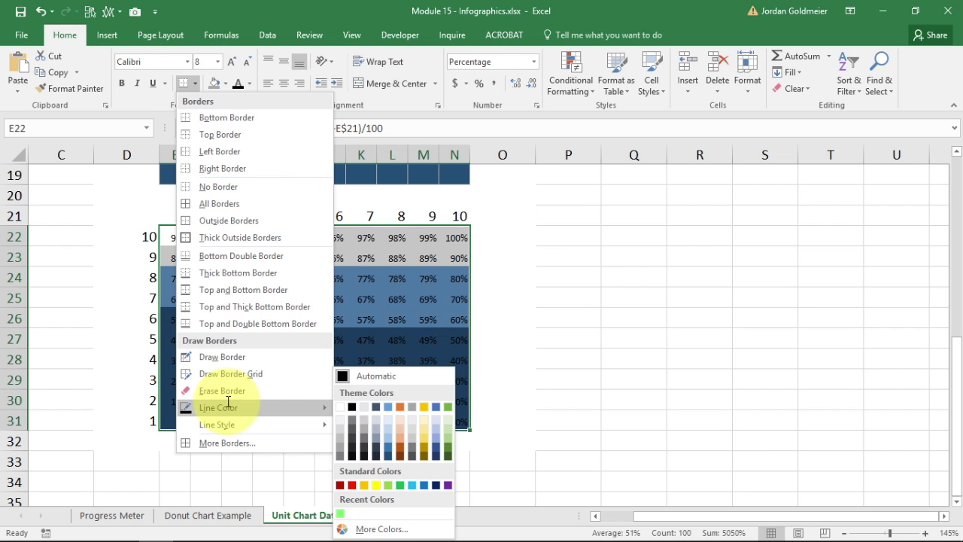
left_click(338, 406)
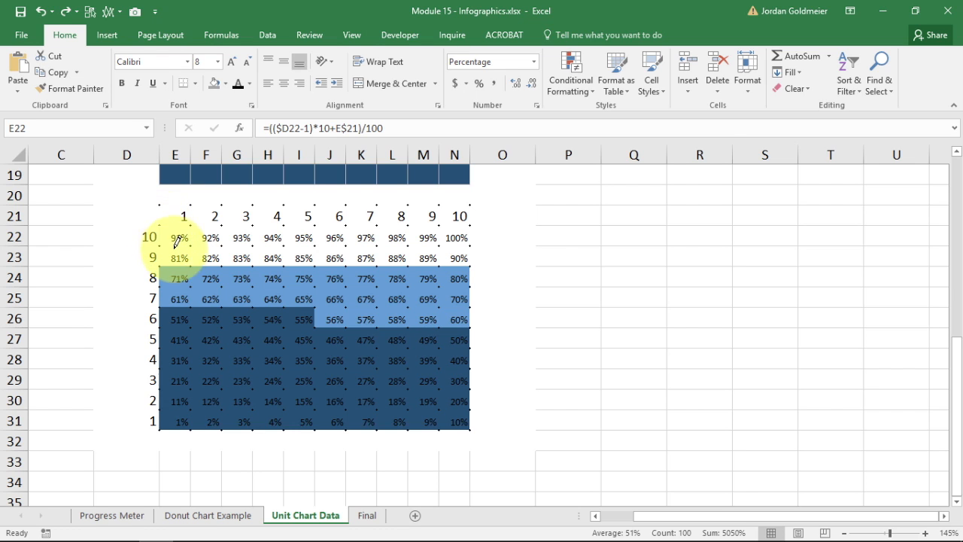
mouse_move(172, 224)
left_mouse_down()
mouse_move(254, 350)
mouse_move(437, 437)
mouse_move(467, 419)
left_mouse_up()
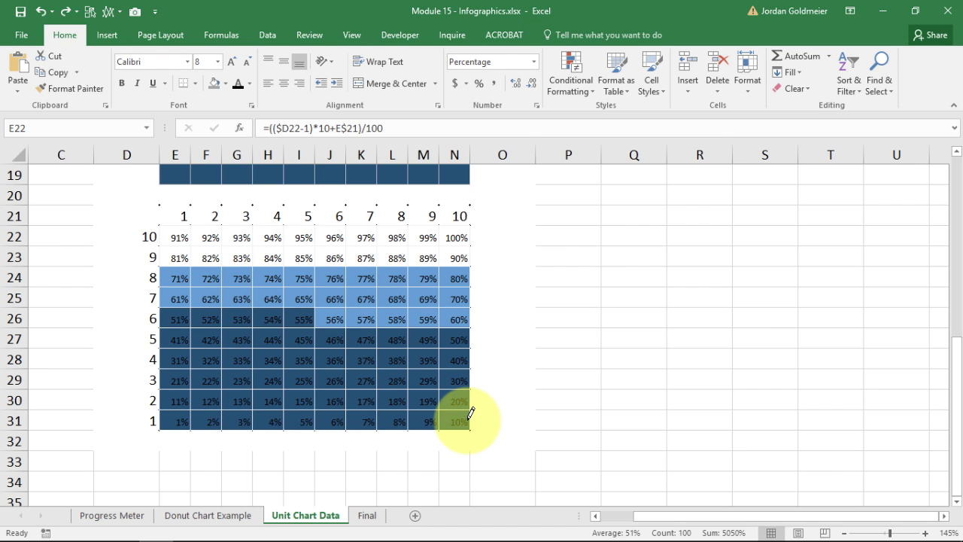
key("ctrl")
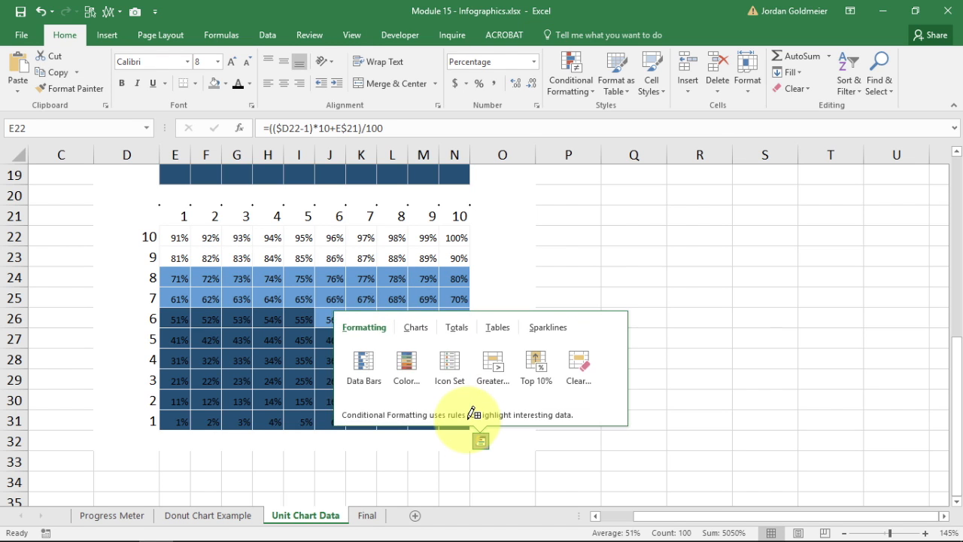
left_click(528, 241)
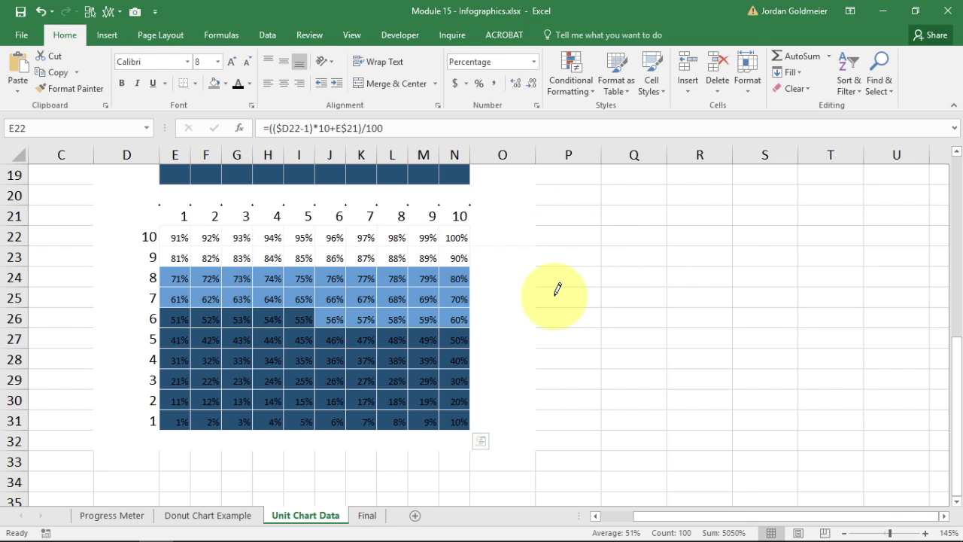
key("Escape")
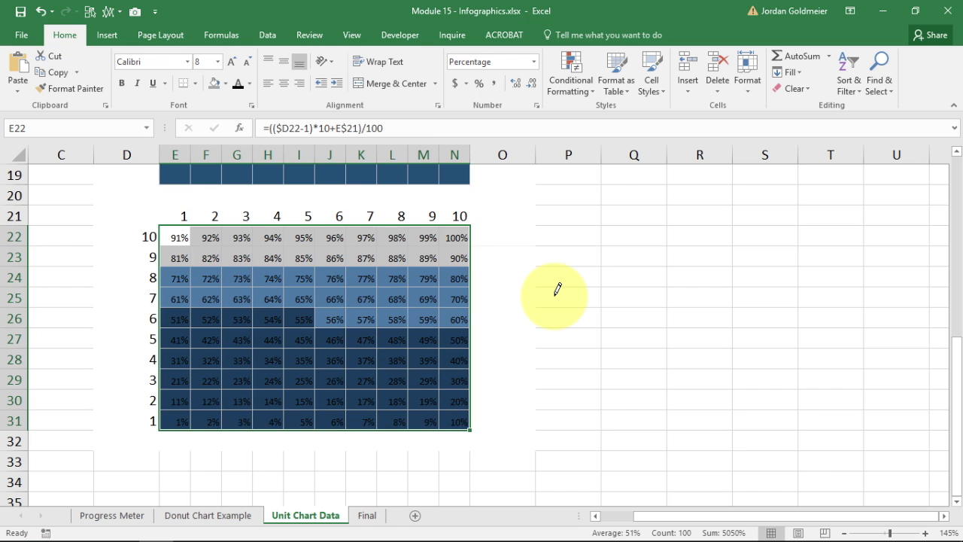
left_click(267, 275)
Compare the helper grid's colouring and borders with the finished unit chart above it
scroll(266, 271, "down", 2)
scroll(267, 271, "up", 3)
scroll(267, 271, "up", 5)
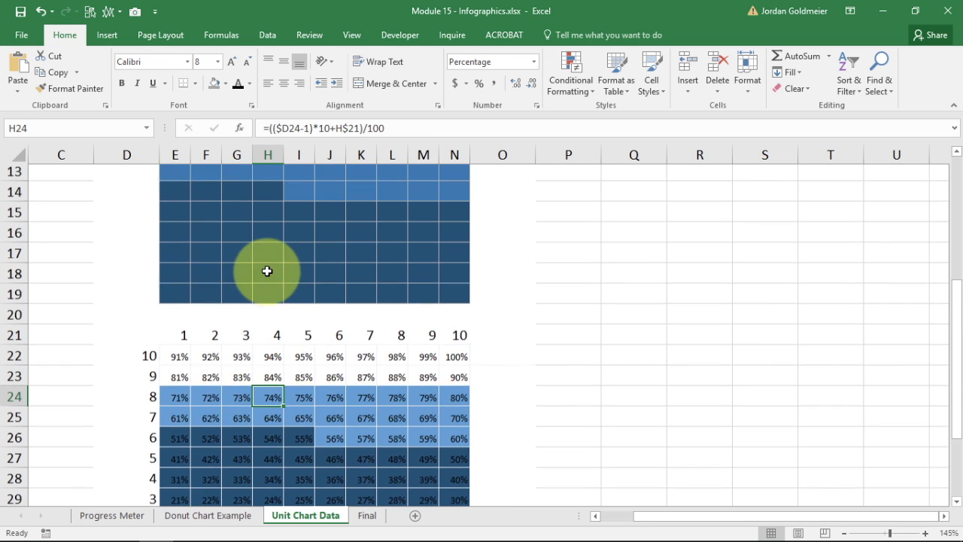
scroll(267, 271, "down", 3)
scroll(267, 271, "down", 1)
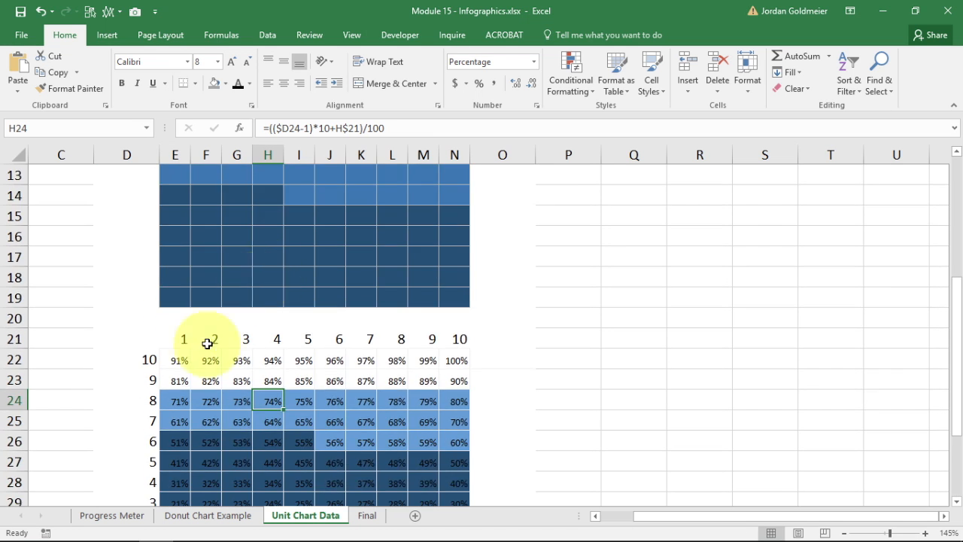
left_click(173, 373)
scroll(174, 371, "up", 2)
scroll(173, 371, "down", 3)
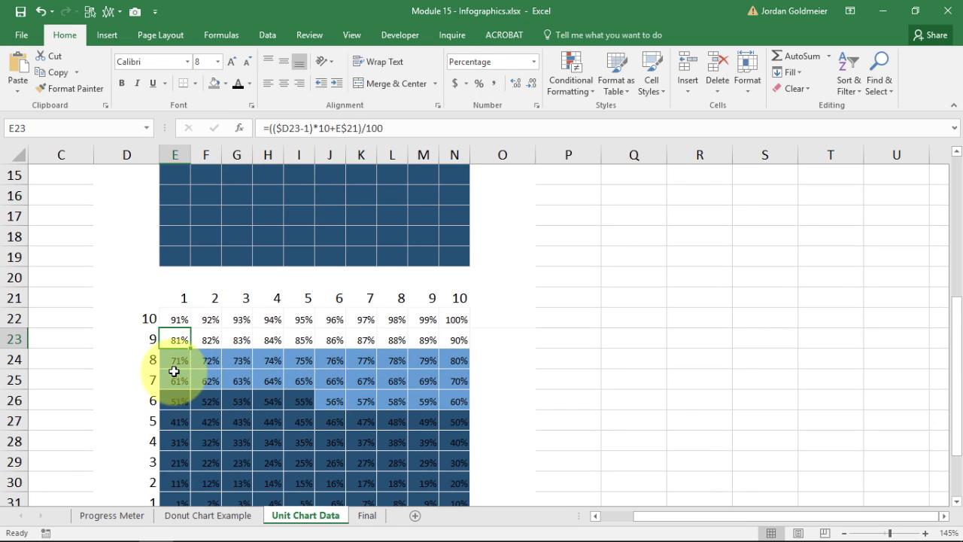
scroll(173, 371, "up", 1)
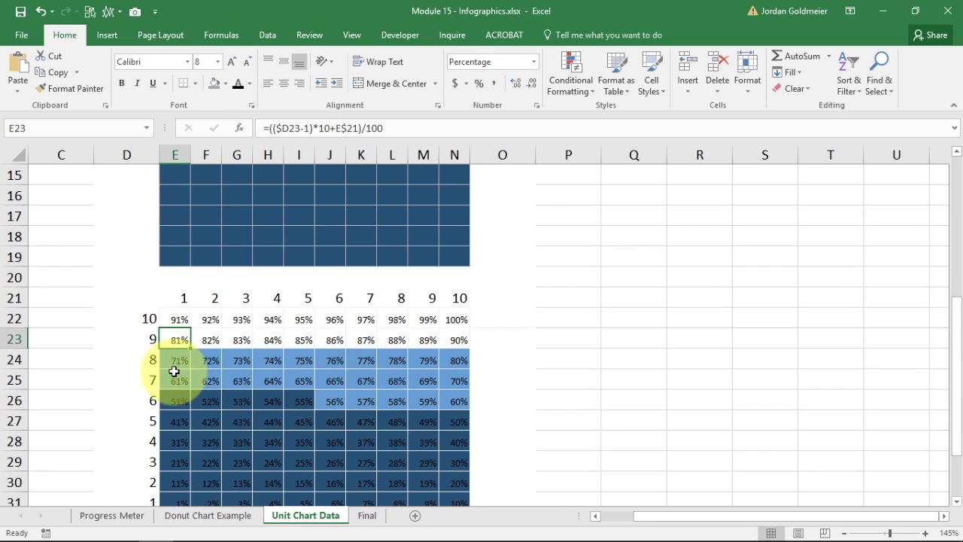
Hide the numbers in D21:N31, including the row and column headers, with the custom number format ";" and deselect the range
left_click(140, 303)
left_click_drag(140, 303, 454, 449)
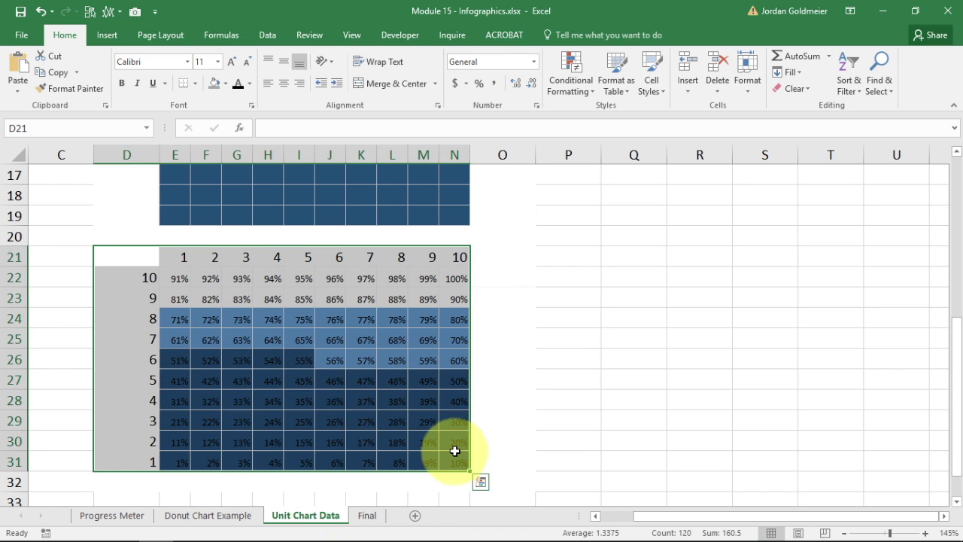
left_click(537, 106)
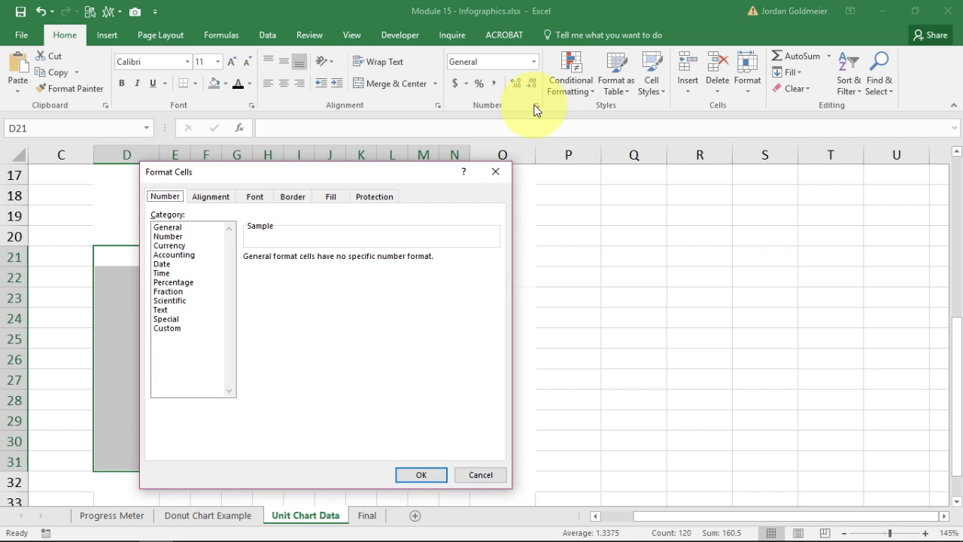
left_click_drag(275, 178, 558, 36)
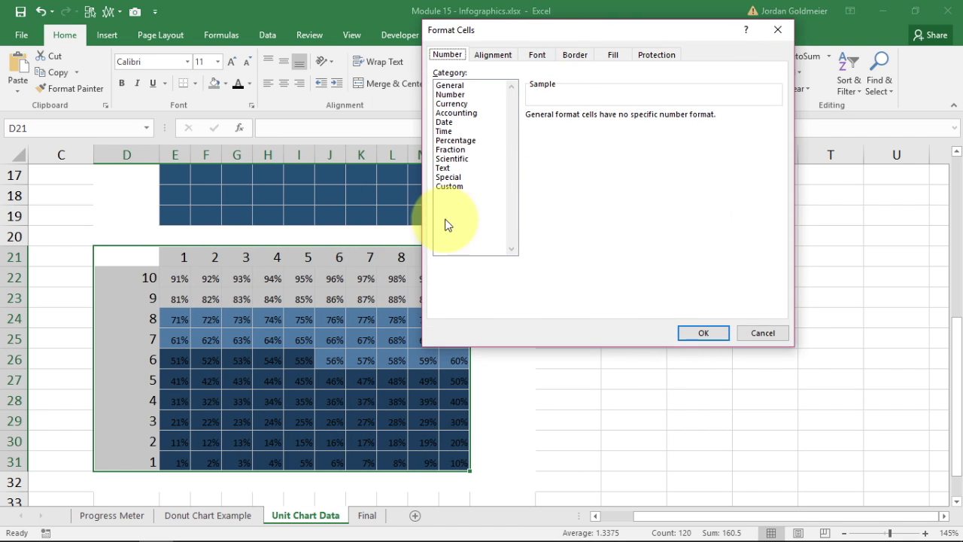
left_click(450, 186)
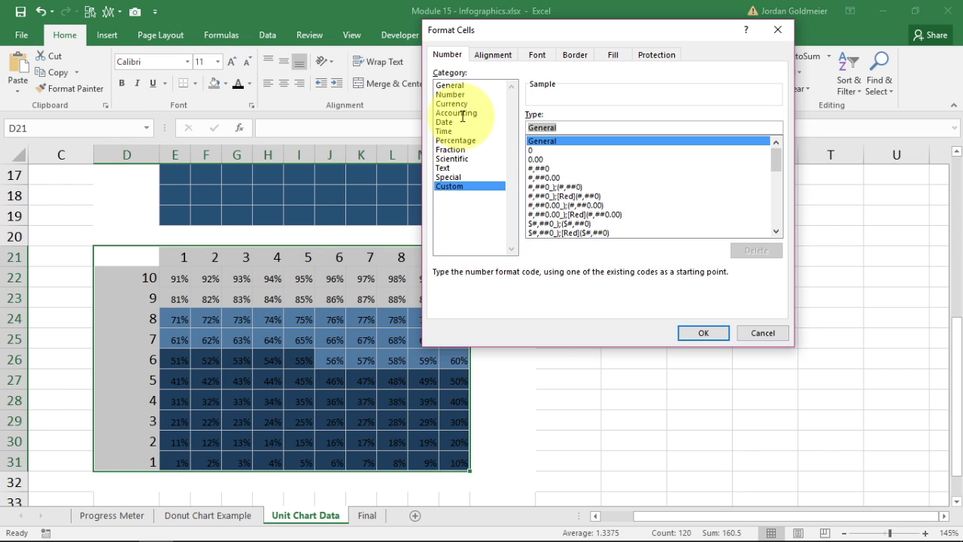
type(";")
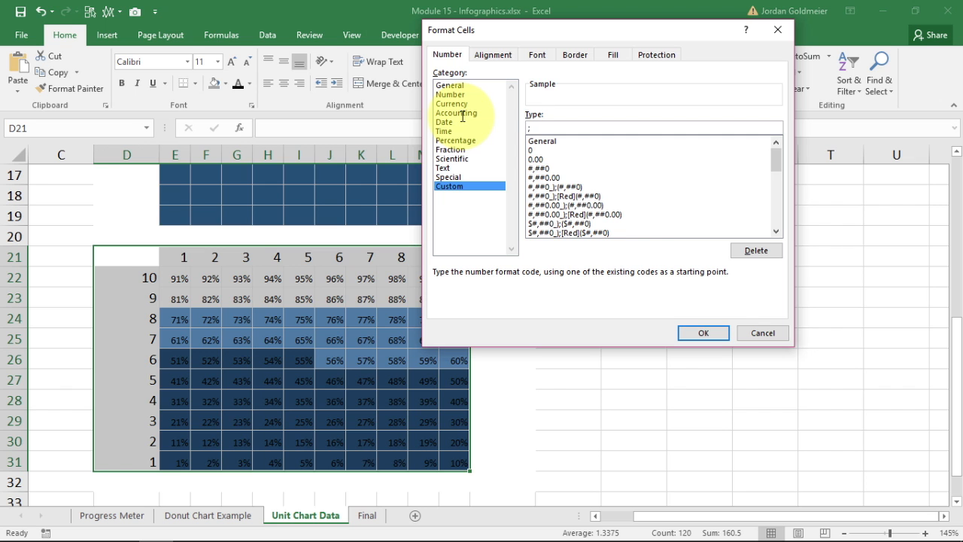
left_click(703, 332)
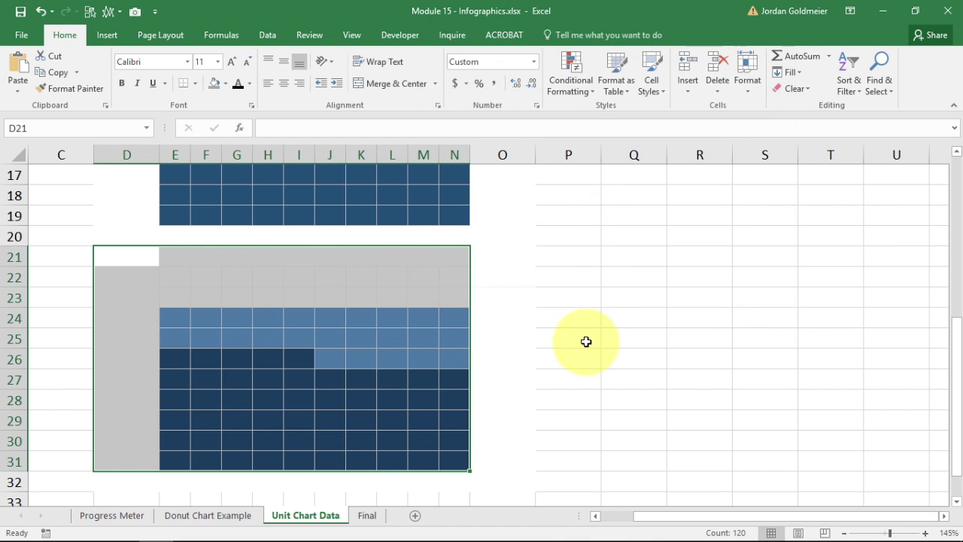
left_click(516, 347)
scroll(516, 346, "down", 4)
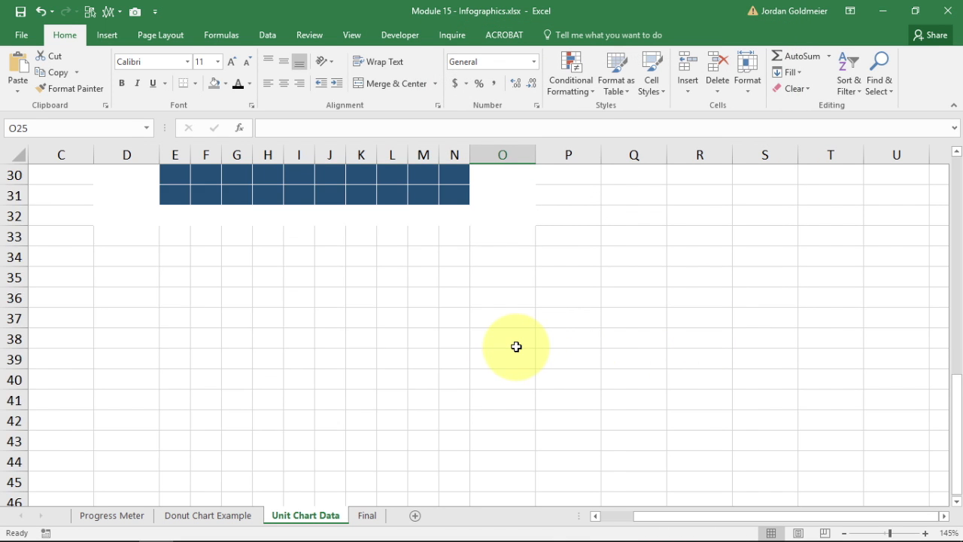
scroll(517, 346, "up", 10)
scroll(516, 346, "down", 2)
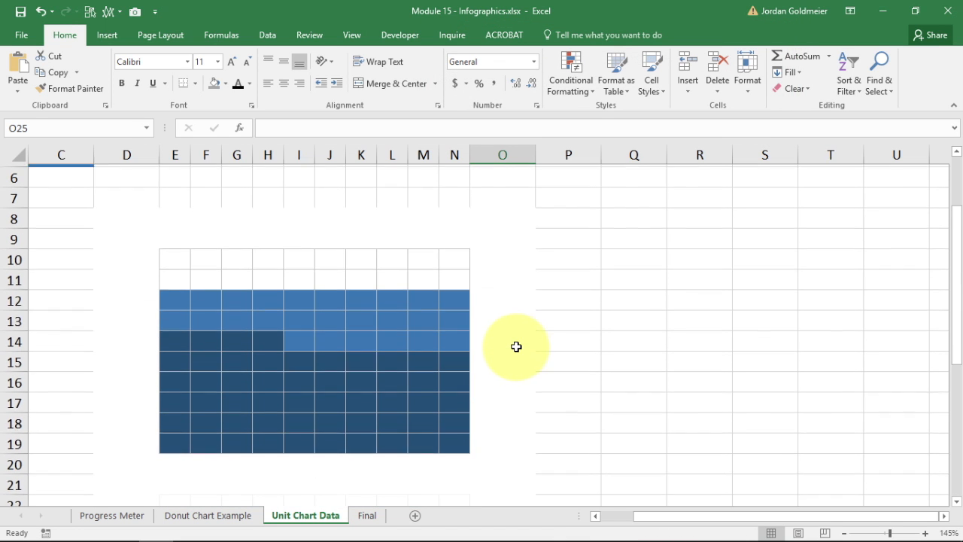